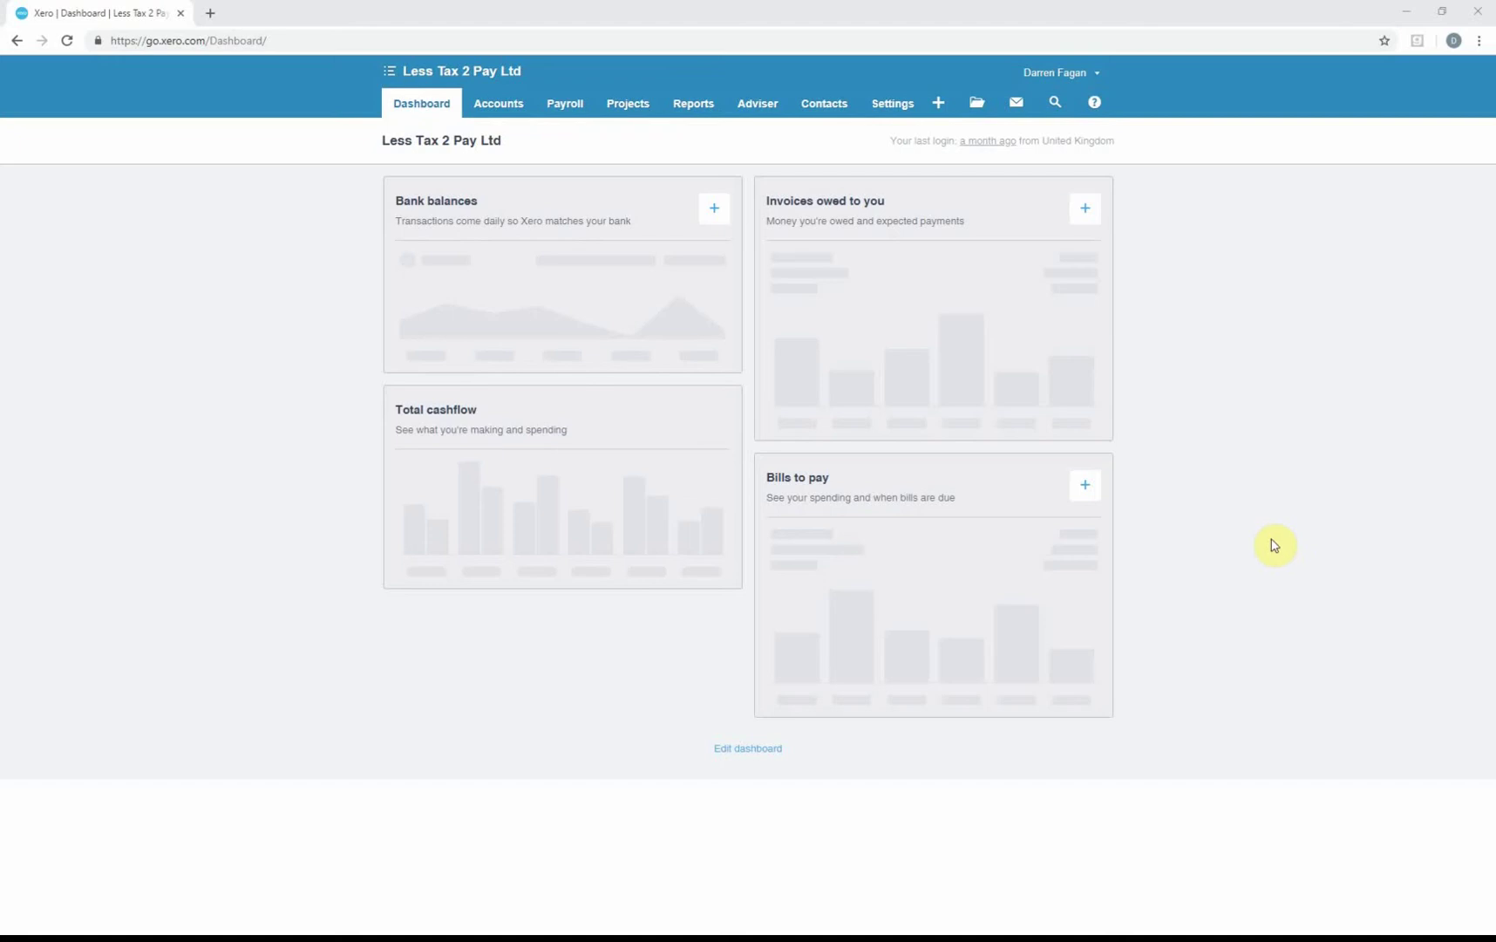
Start adding a bank account and search for NatWest, Lloyds, TSB and Barclays, ending on Metro.
{"action": "left_click", "coordinate": [690, 208]}
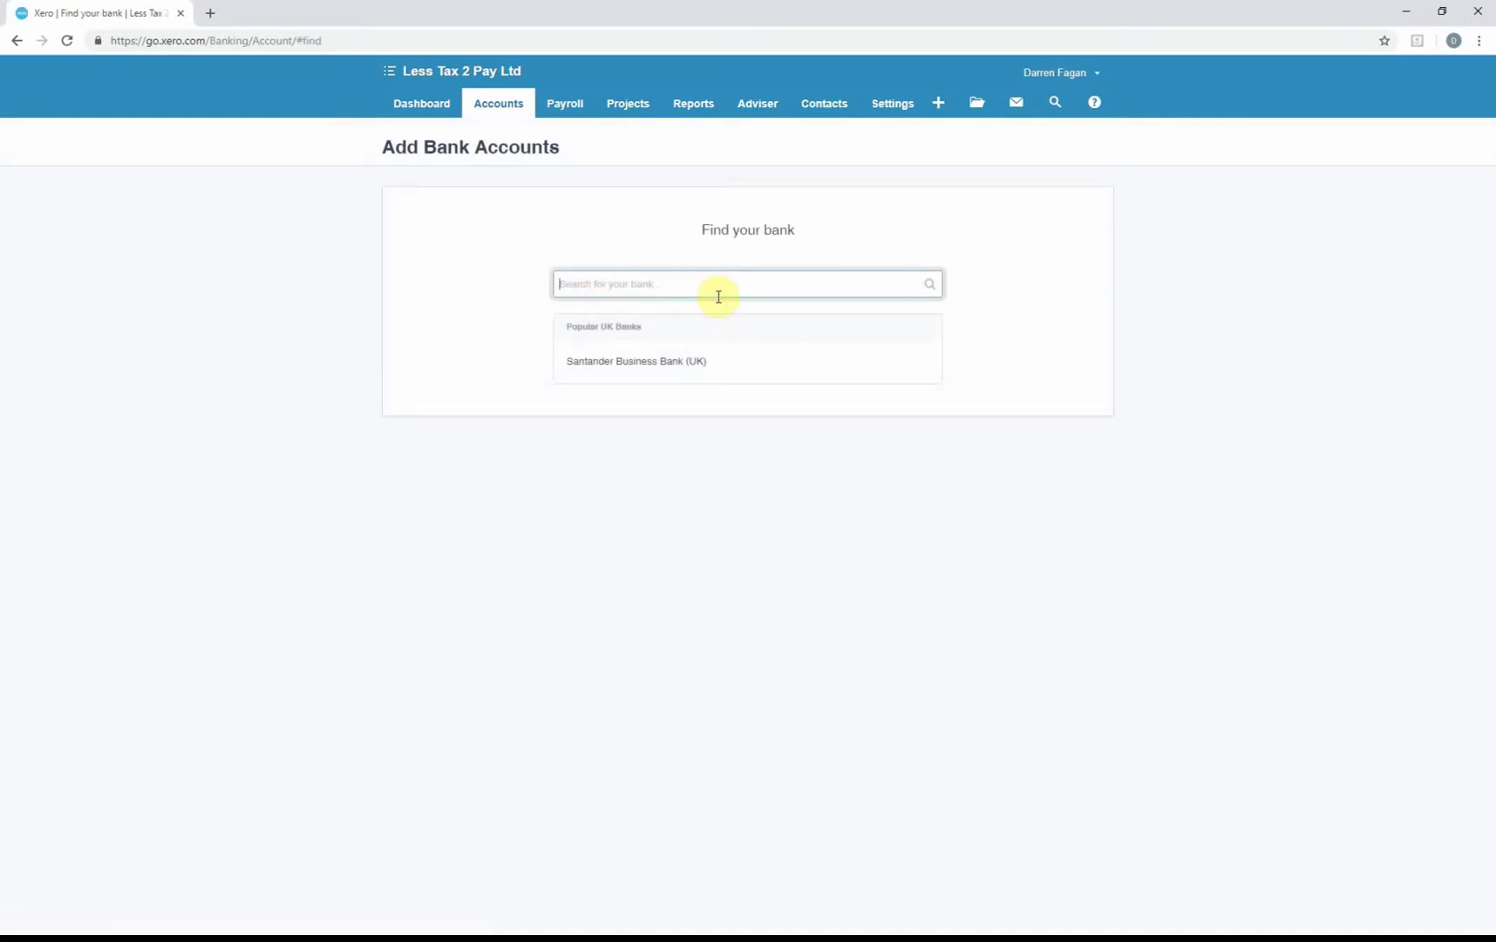
{"action": "type", "text": "natwest"}
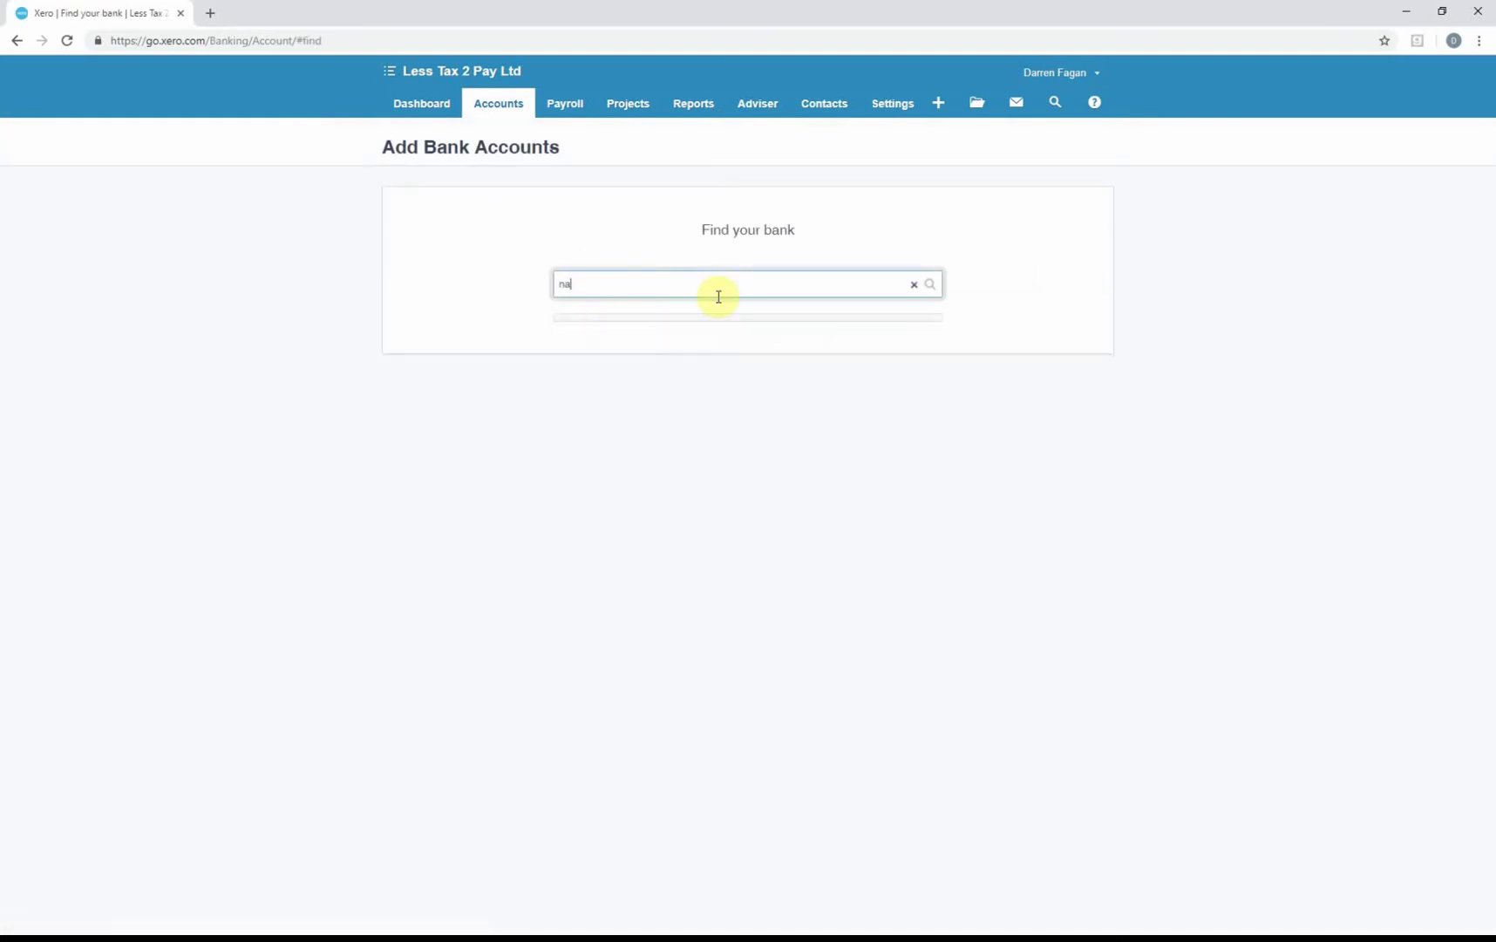
{"action": "key", "text": "BackSpace"}
{"action": "key", "text": "BackSpace"}
{"action": "key", "text": "BackSpace"}
{"action": "key", "text": "BackSpace"}
{"action": "key", "text": "BackSpace"}
{"action": "key", "text": "BackSpace"}
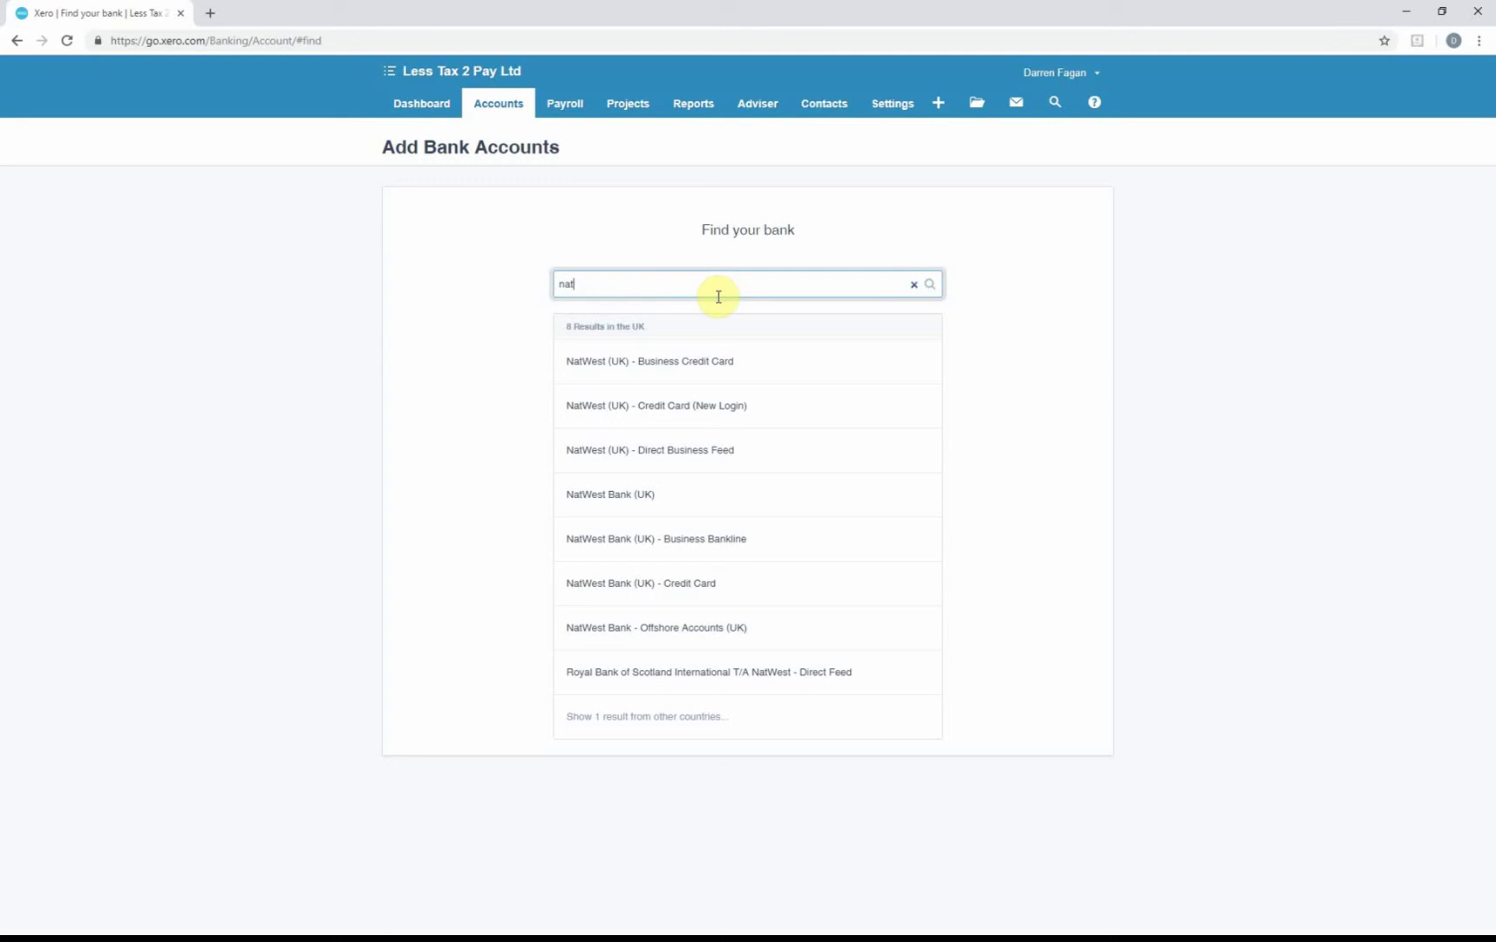
{"action": "type", "text": "lloyds"}
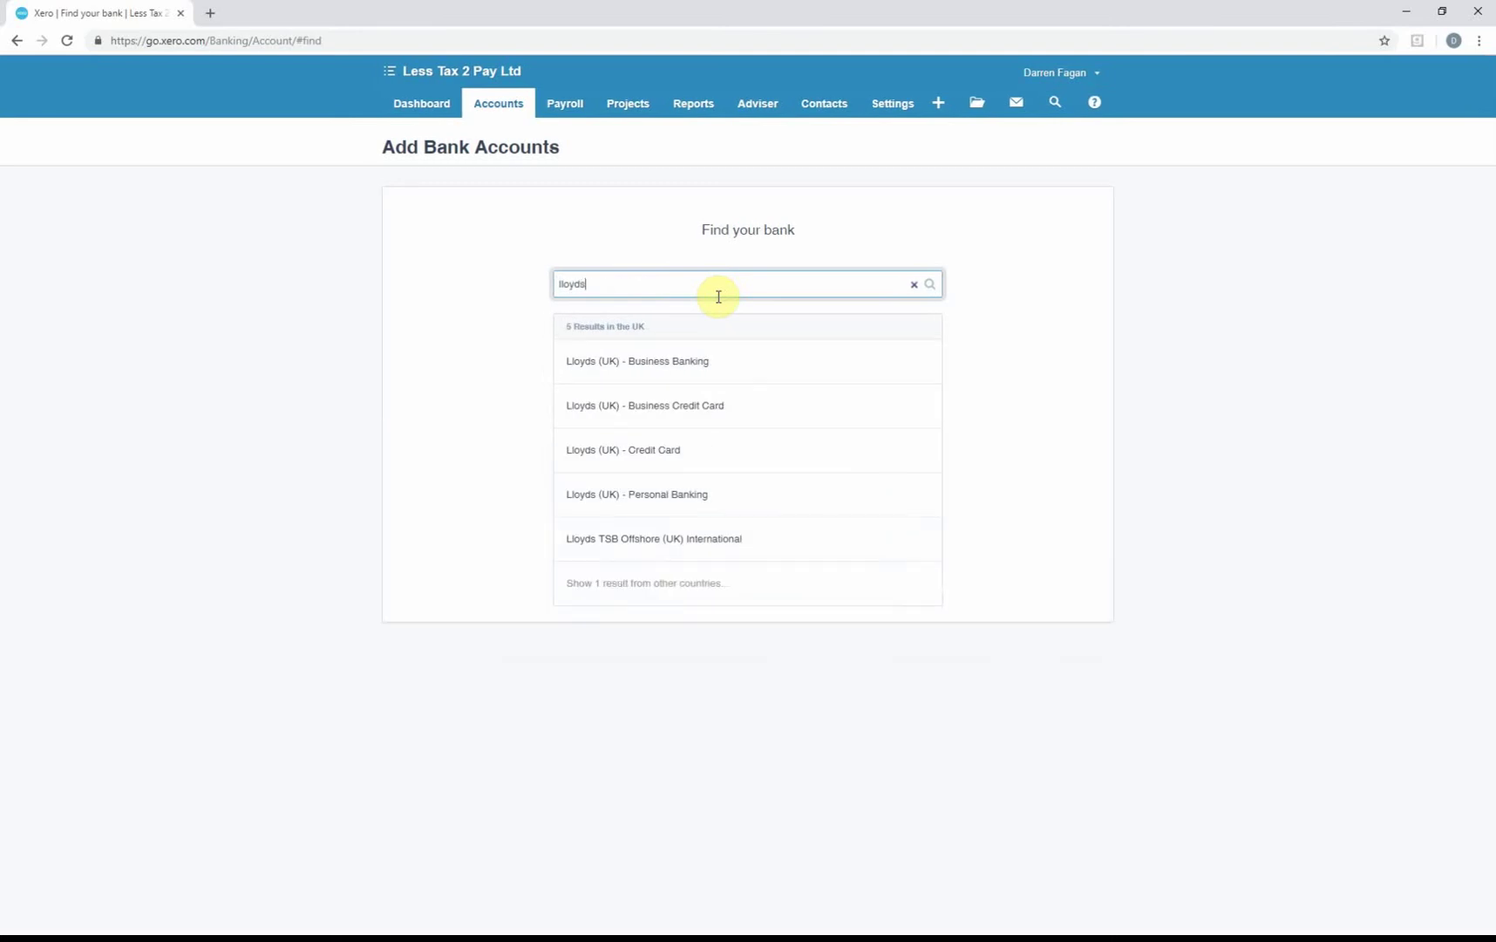
{"action": "key", "text": "BackSpace"}
{"action": "key", "text": "BackSpace"}
{"action": "key", "text": "BackSpace"}
{"action": "key", "text": "BackSpace"}
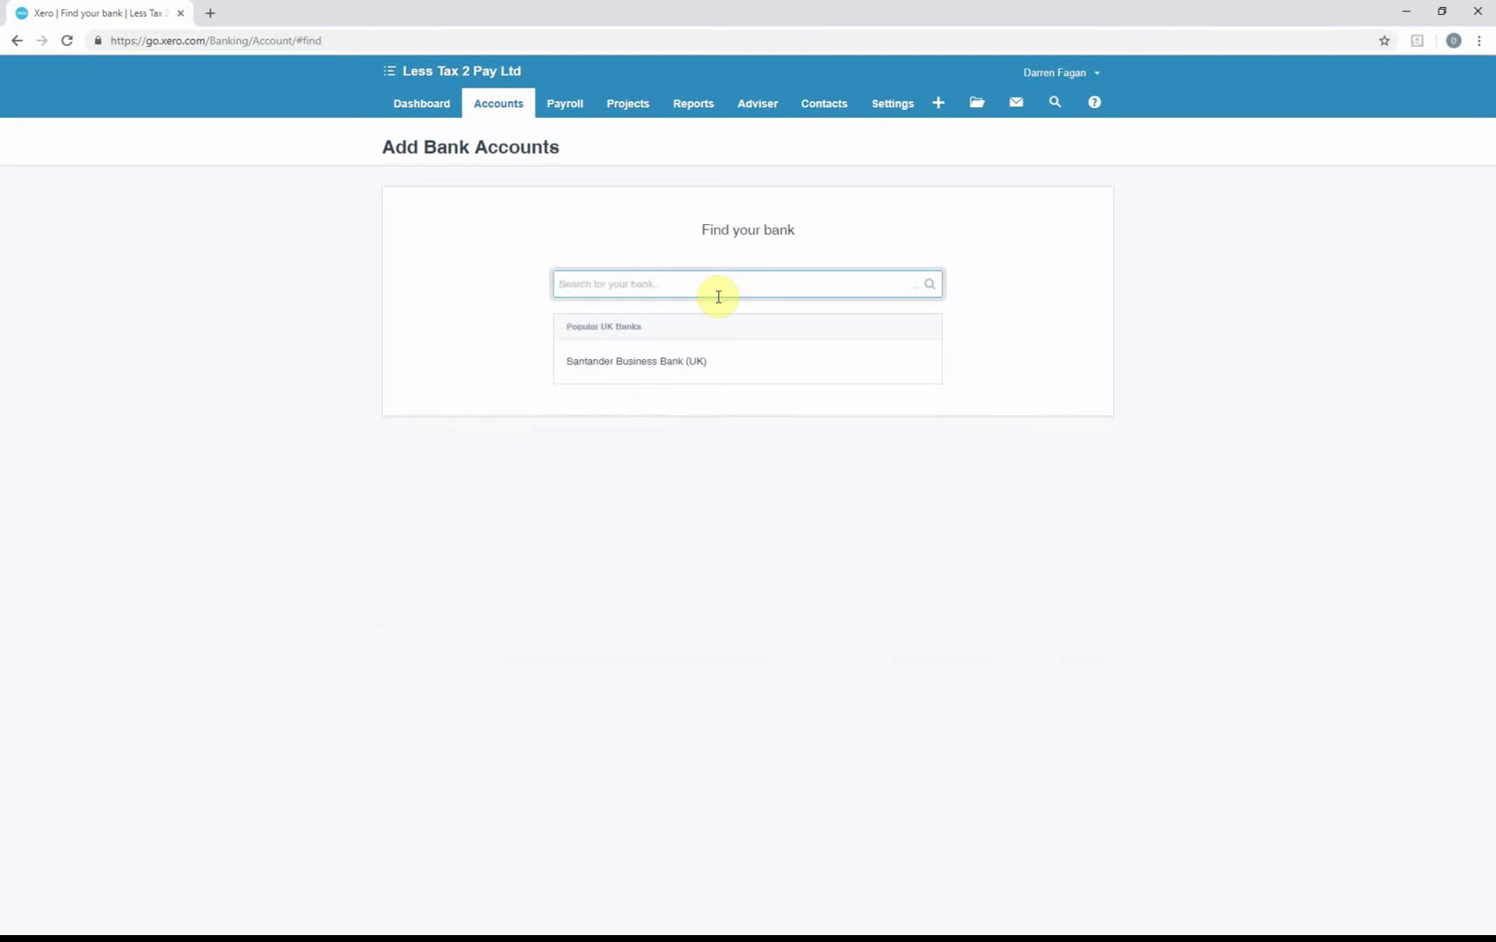
{"action": "type", "text": "tsb"}
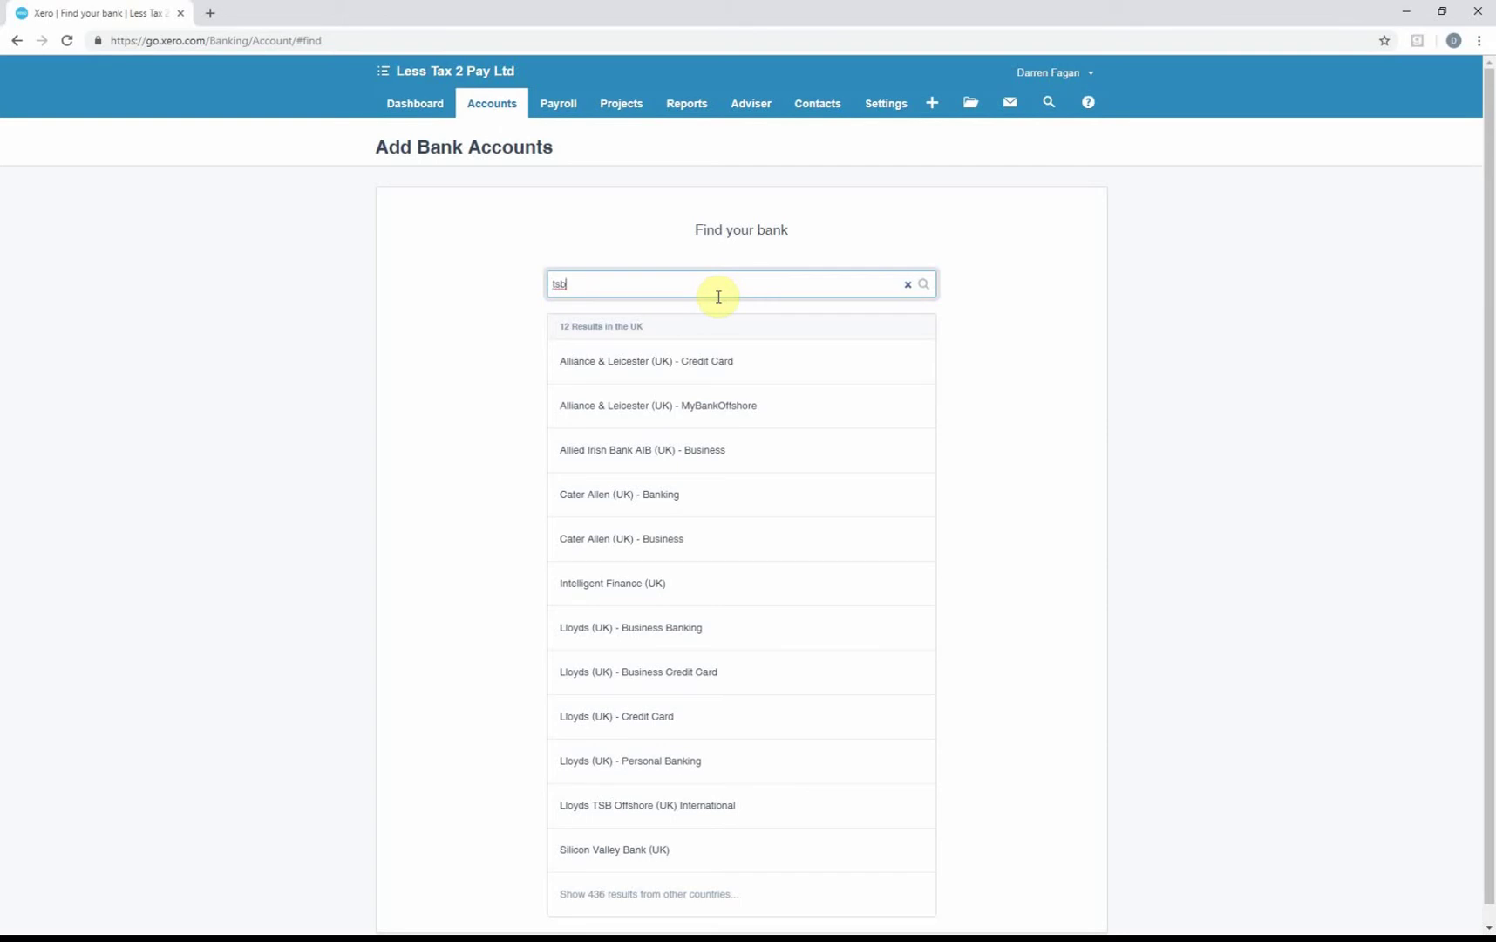
{"action": "key", "text": "BackSpace"}
{"action": "key", "text": "BackSpace"}
{"action": "key", "text": "BackSpace"}
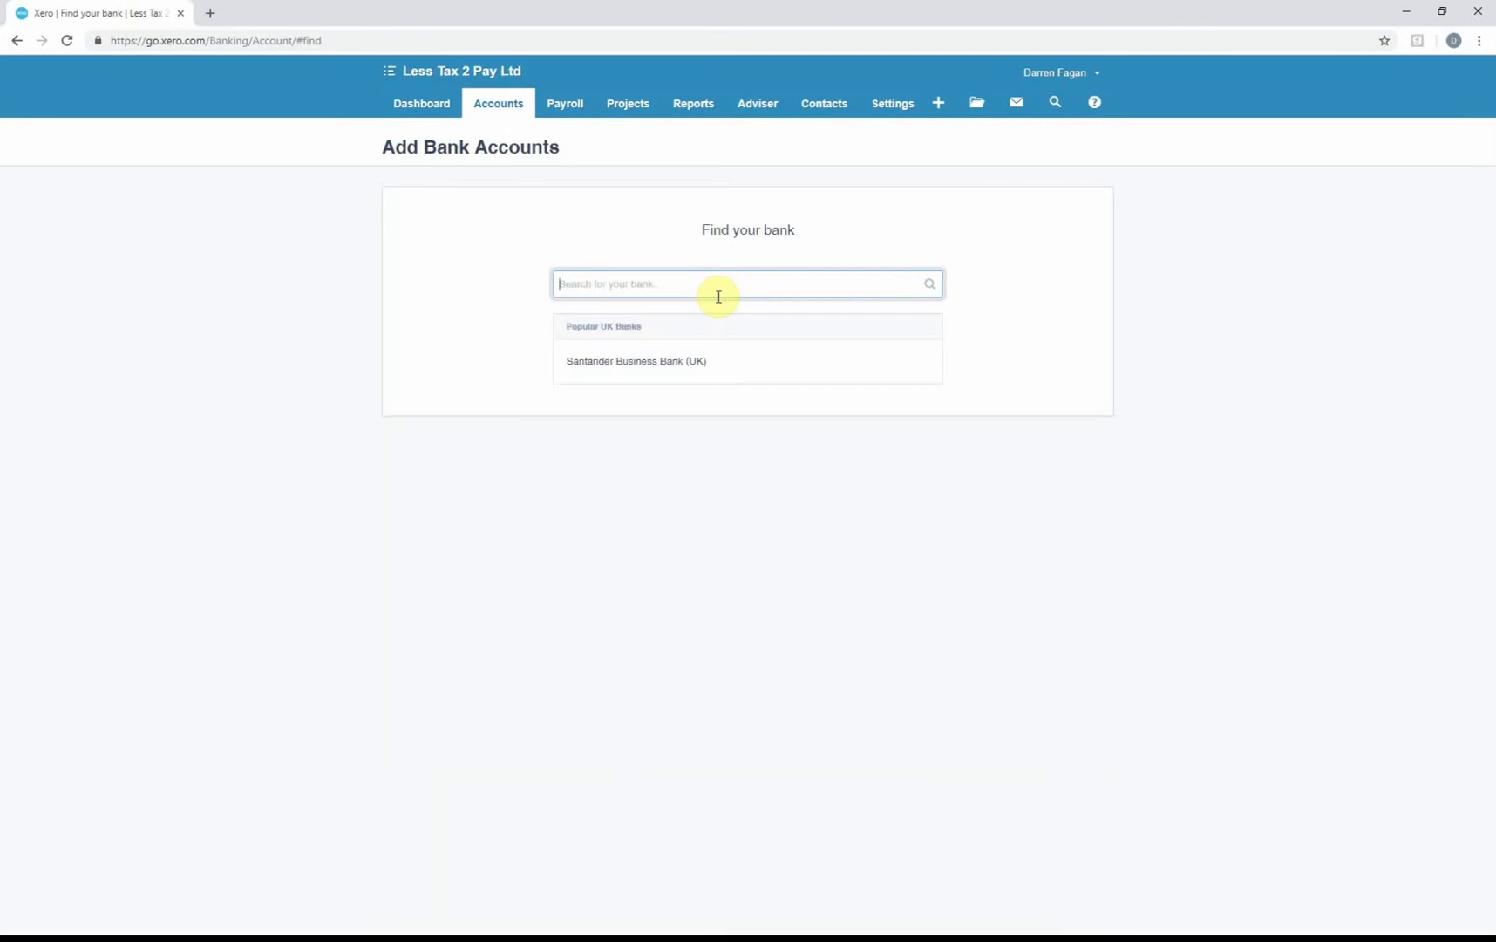
{"action": "type", "text": "barclays"}
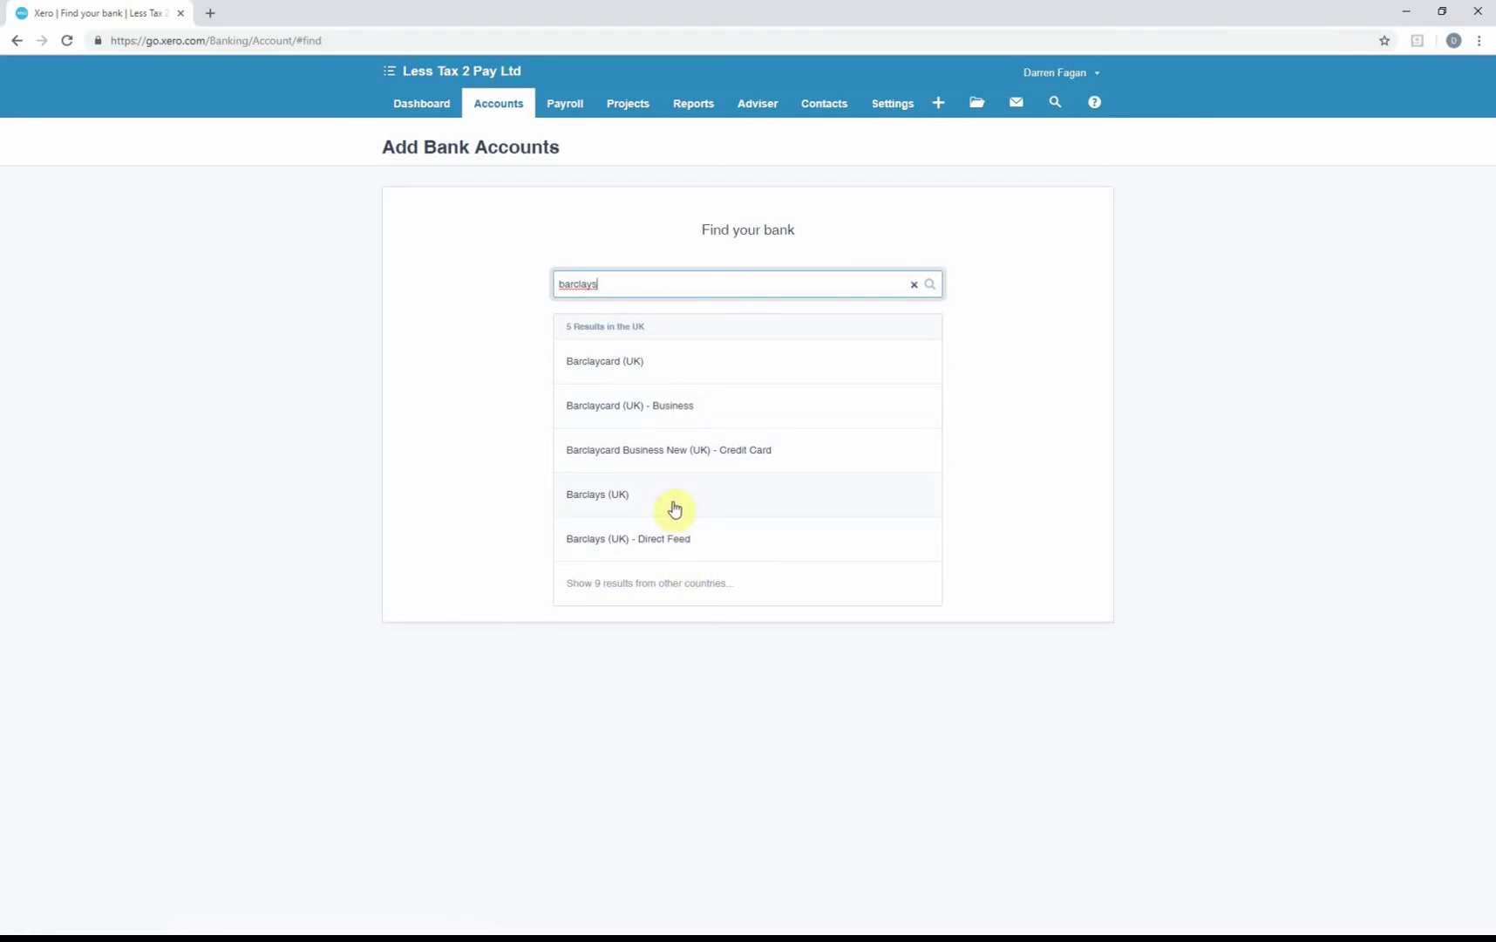
{"action": "key", "text": "ctrl+a"}
{"action": "key", "text": "BackSpace"}
{"action": "type", "text": "metro"}
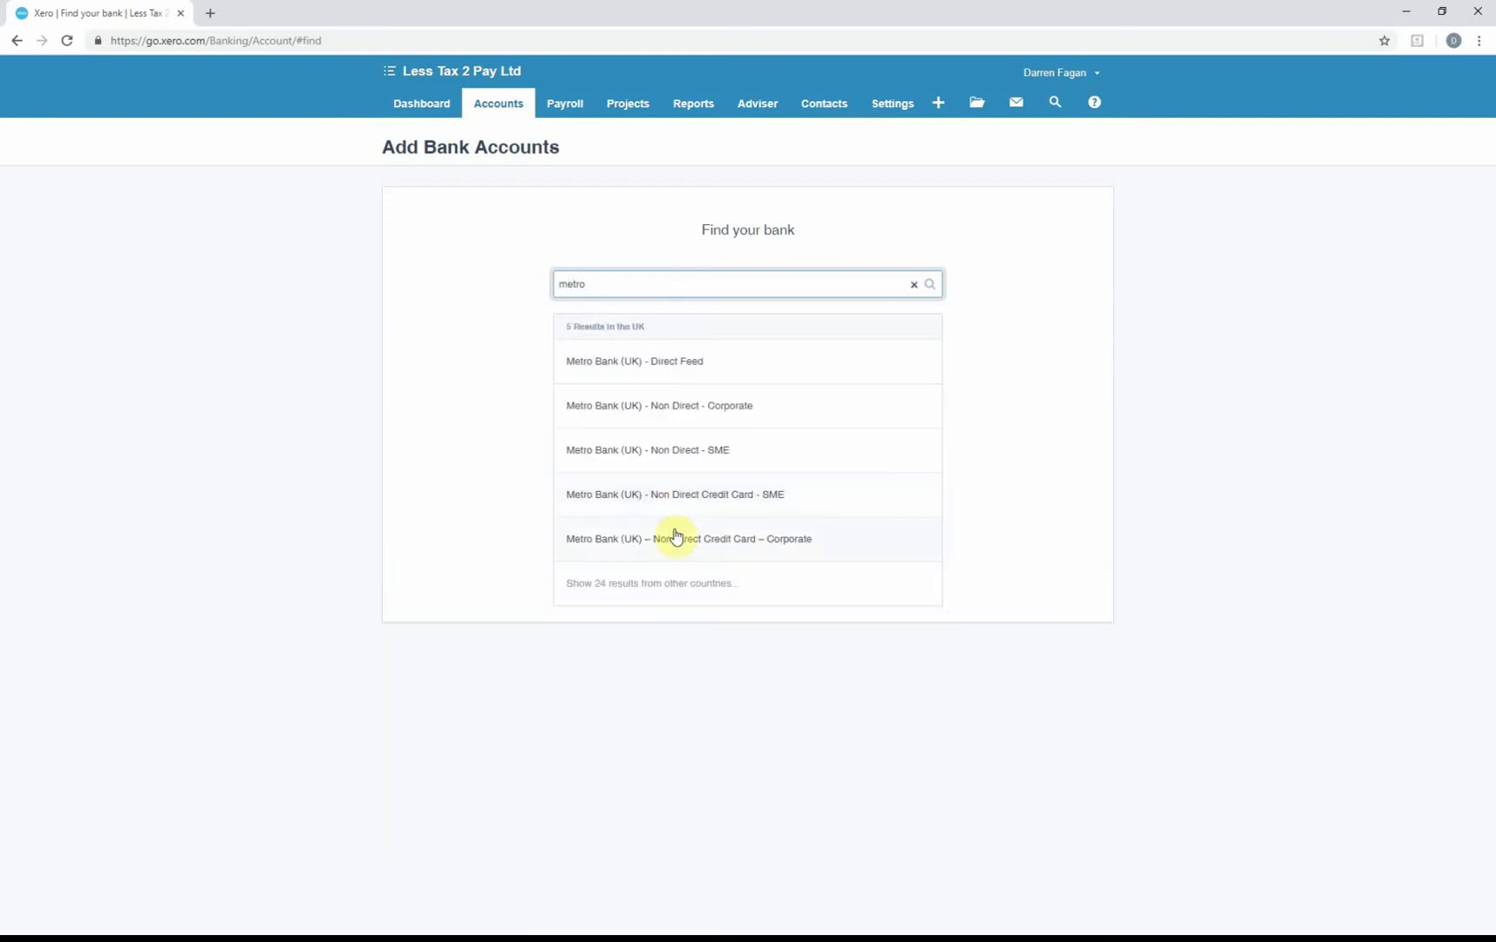
Open Metro Bank (UK) - Direct Feed, back out, and search for NatWest instead.
{"action": "left_click", "coordinate": [659, 362]}
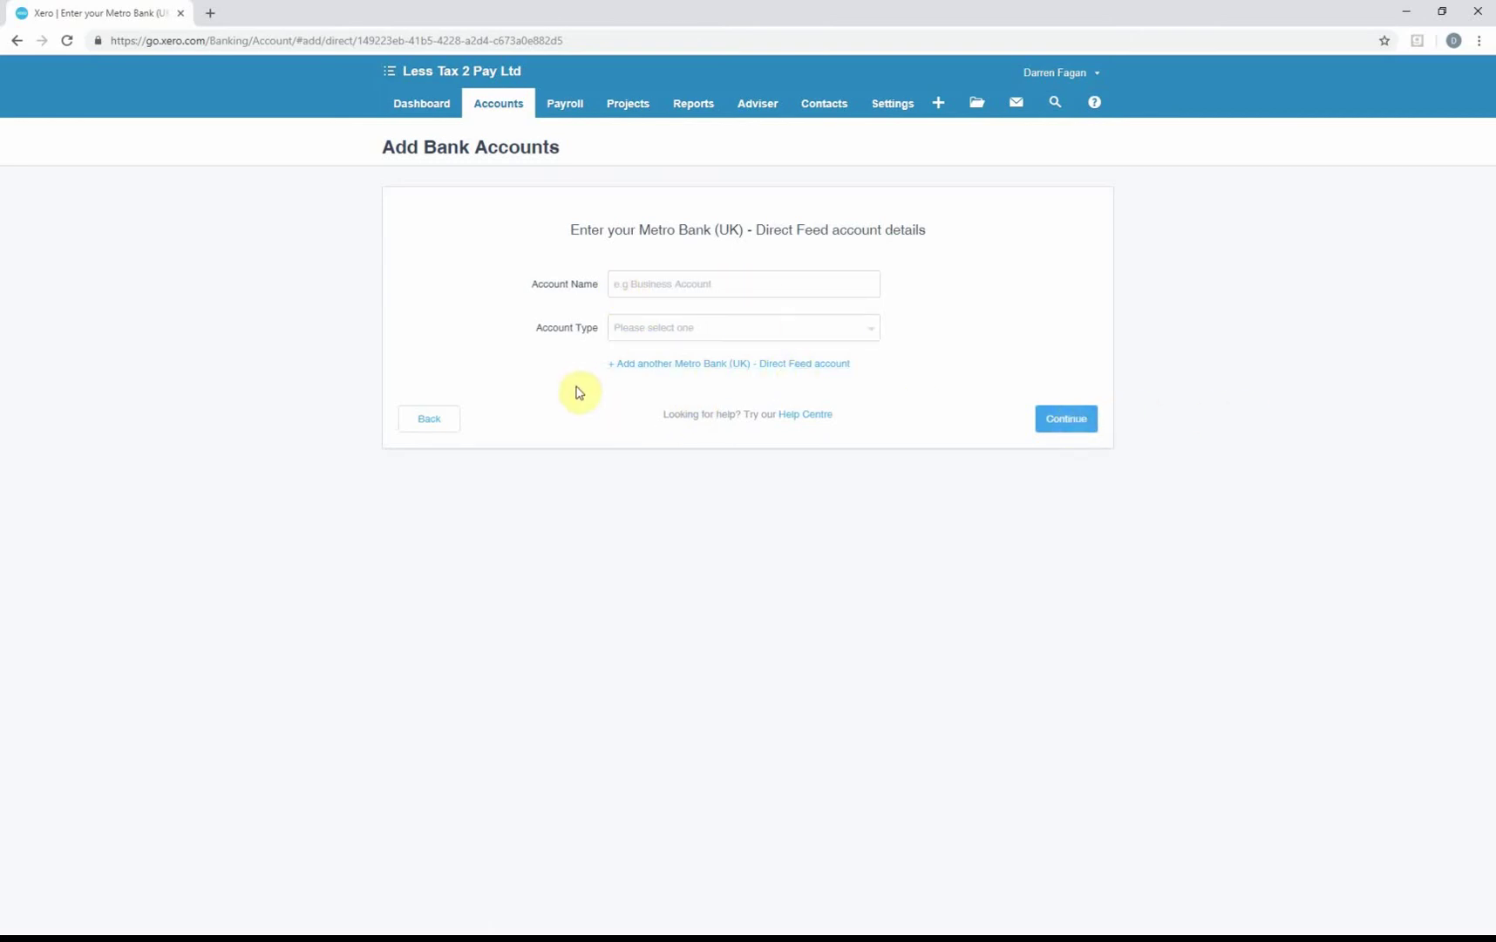
{"action": "left_click", "coordinate": [434, 424]}
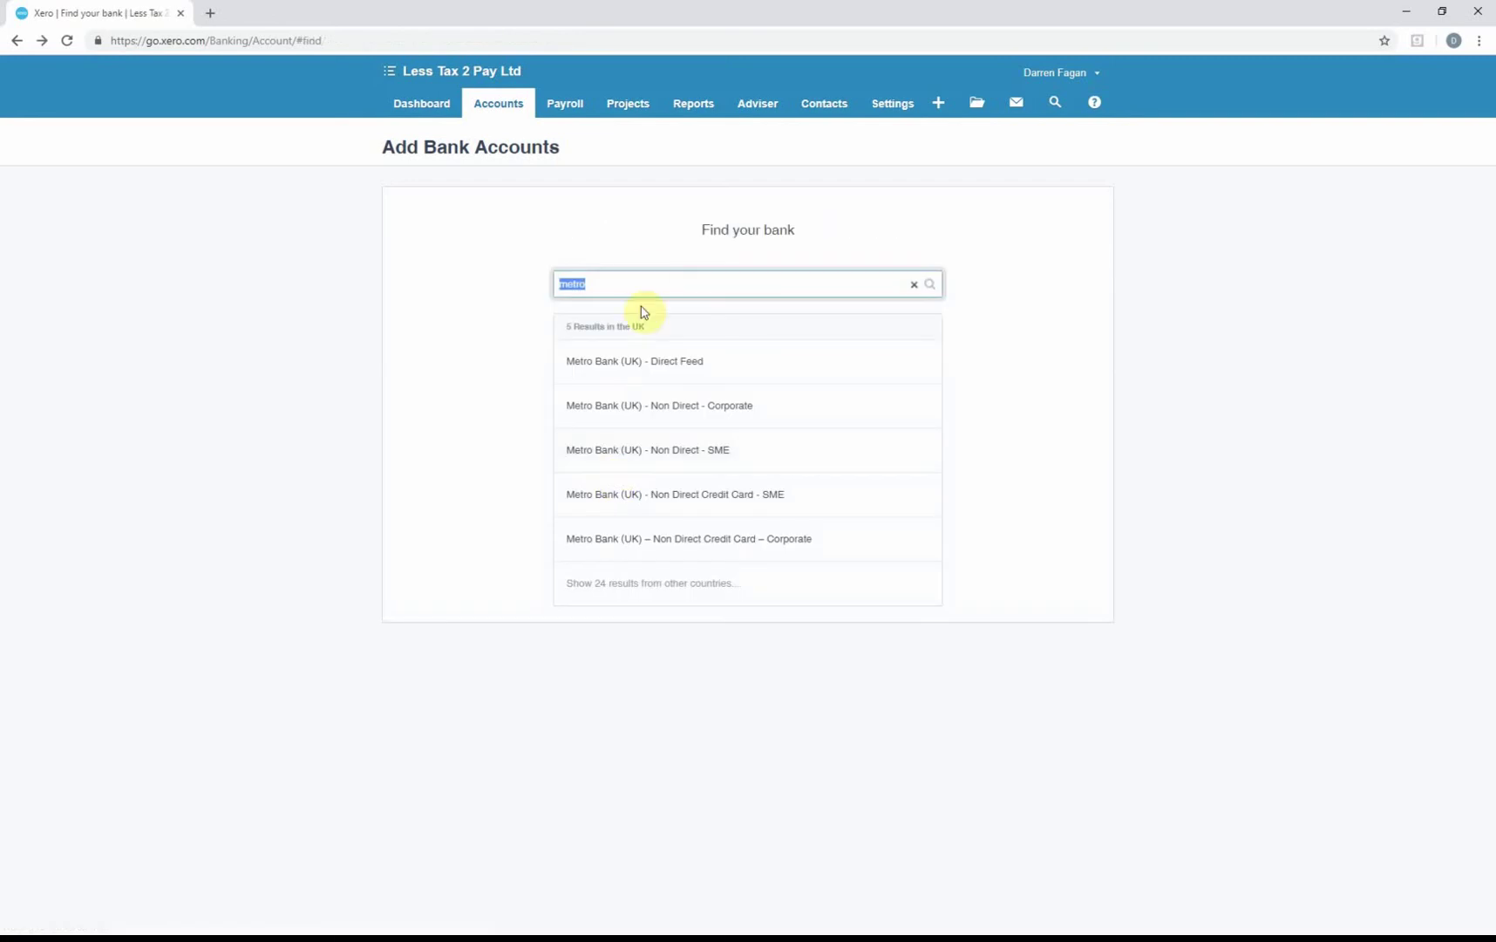
{"action": "key", "text": "BackSpace"}
{"action": "type", "text": "natwest"}
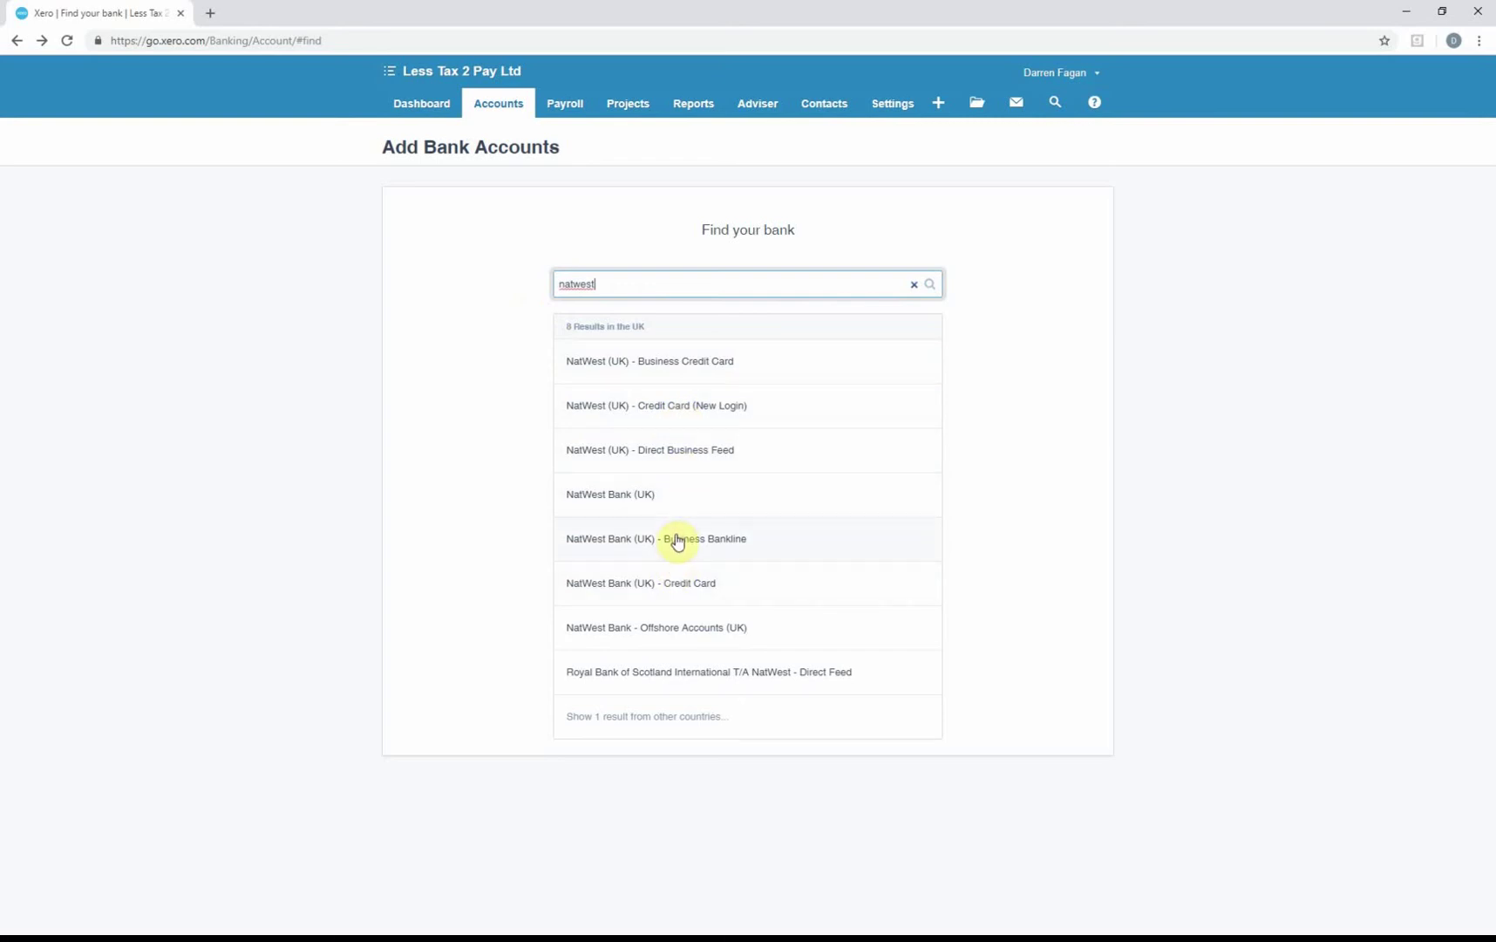
Submit a NatWest Business Bankline account named 'Lesstax2pay' with its sort code, account number and GBP currency.
{"action": "left_click", "coordinate": [677, 542]}
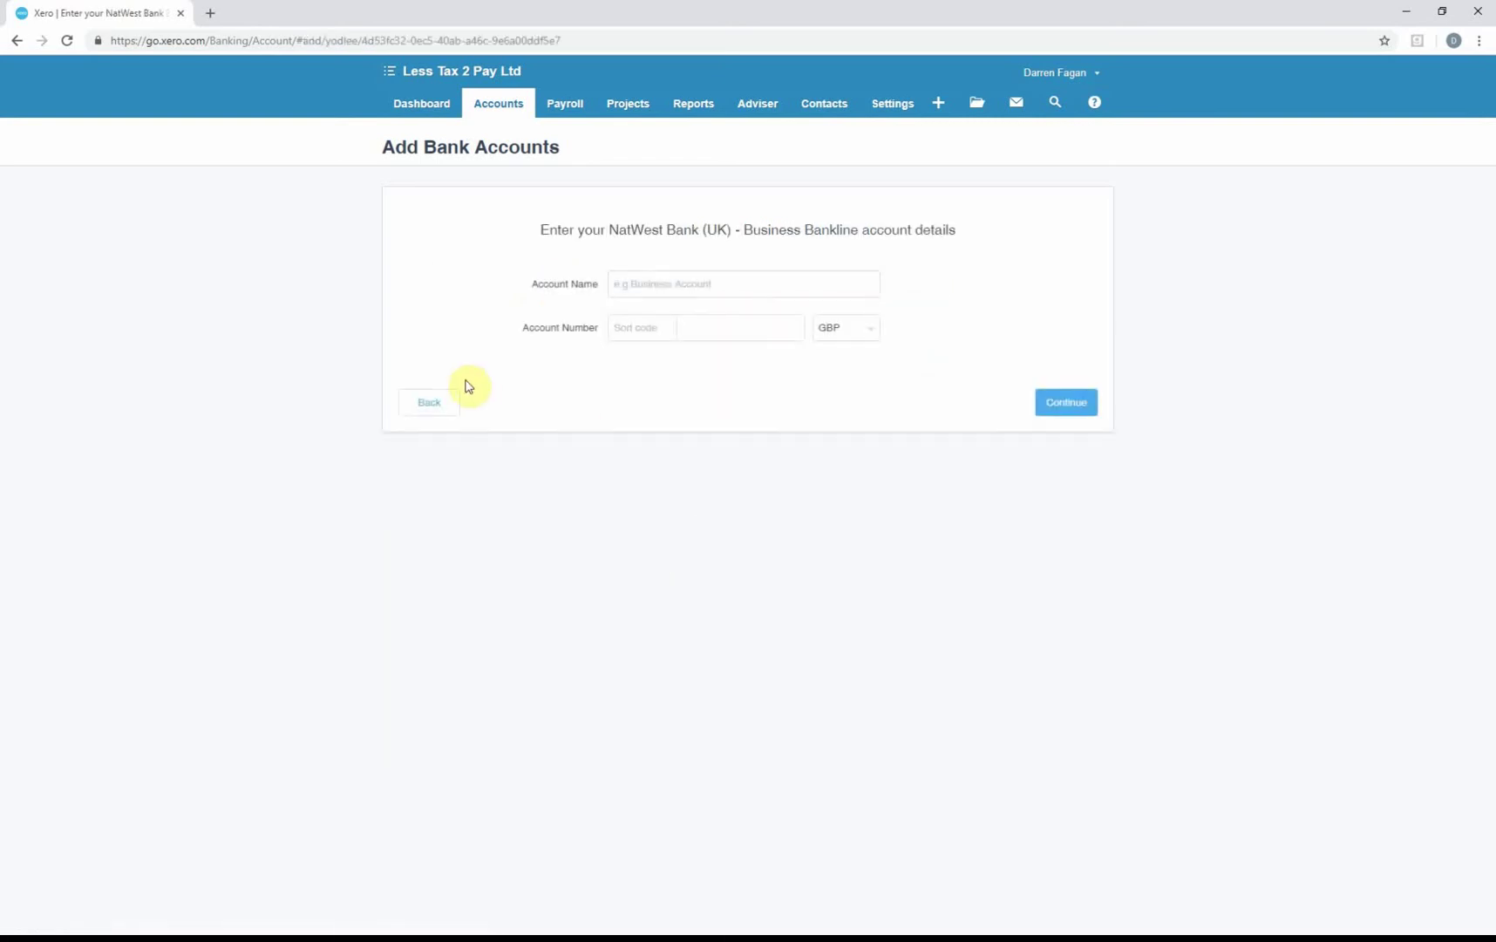
{"action": "left_click", "coordinate": [690, 284]}
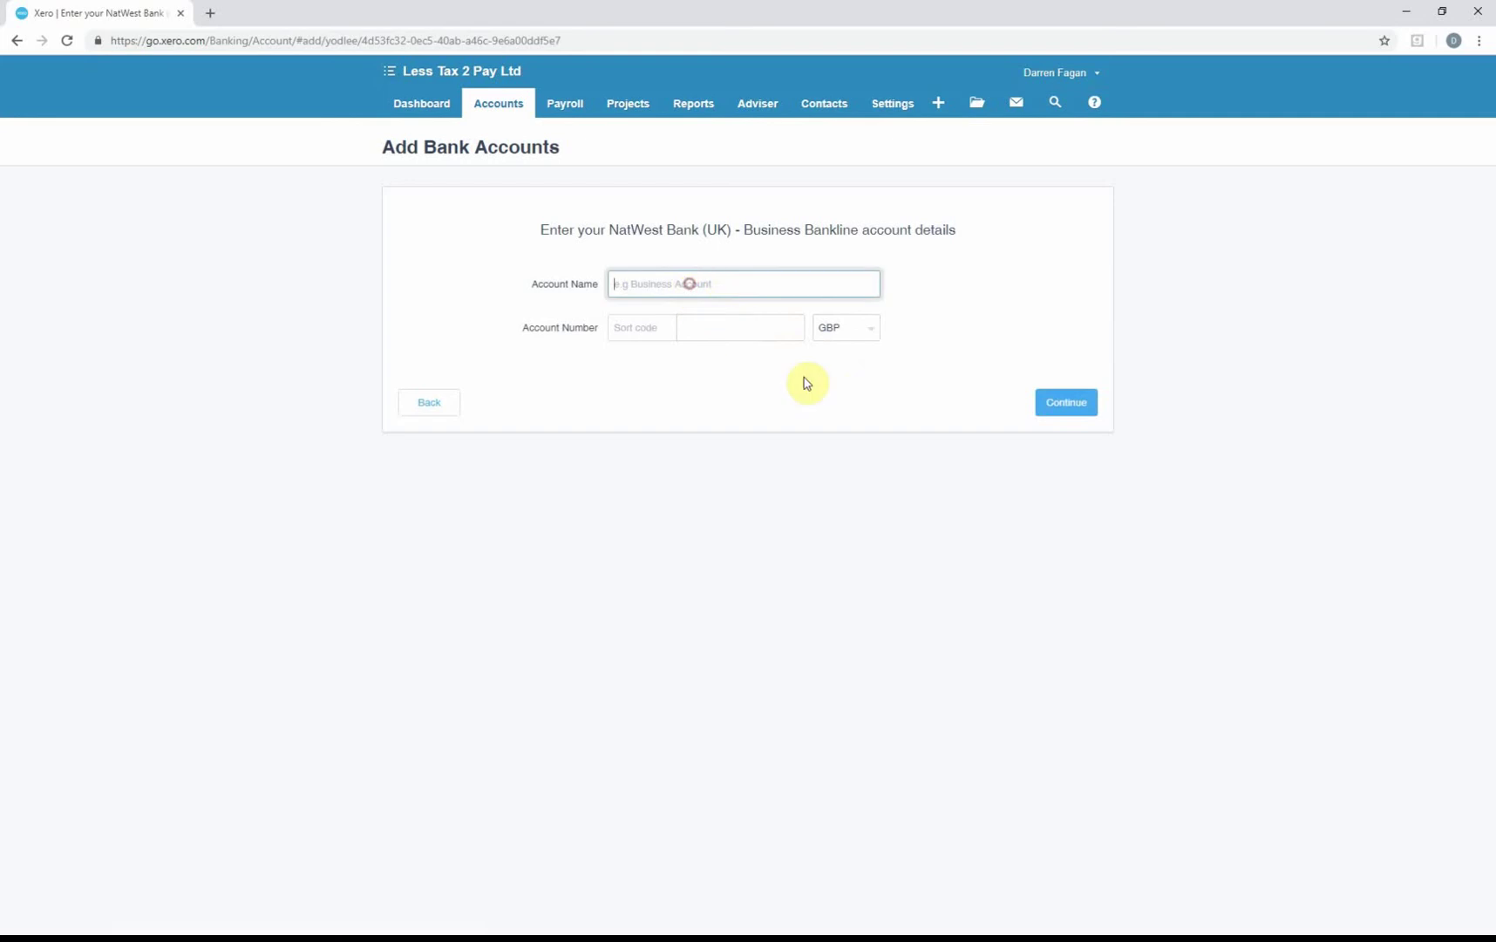
{"action": "type", "text": "Lesstax2pay"}
{"action": "key", "text": "Tab"}
{"action": "key", "text": "Tab"}
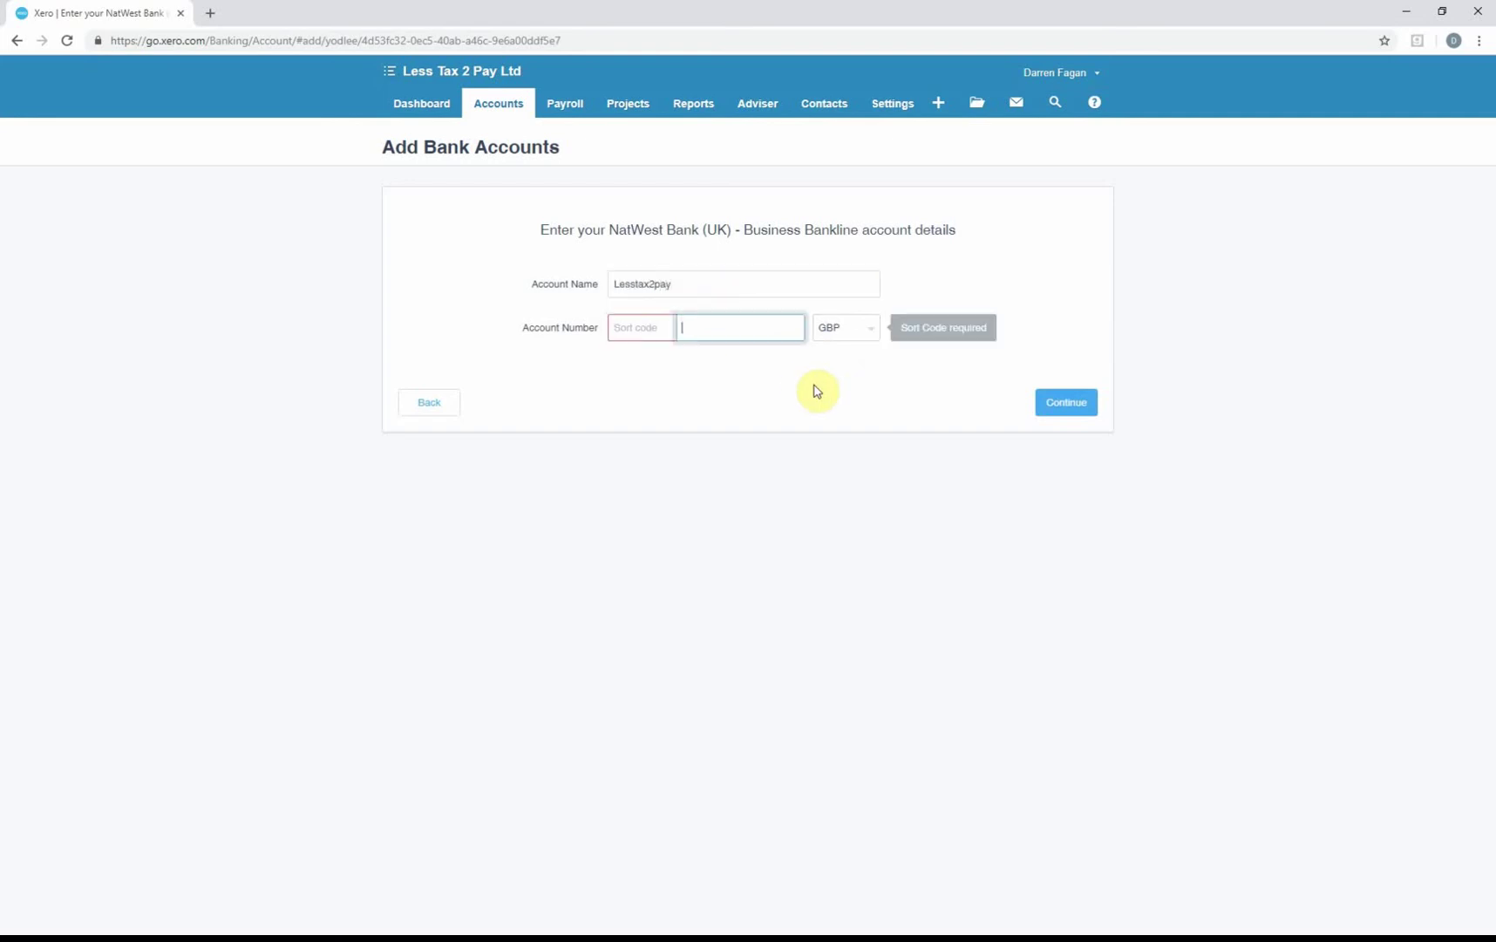
{"action": "key", "text": "shift+Tab"}
{"action": "type", "text": "11-11-11"}
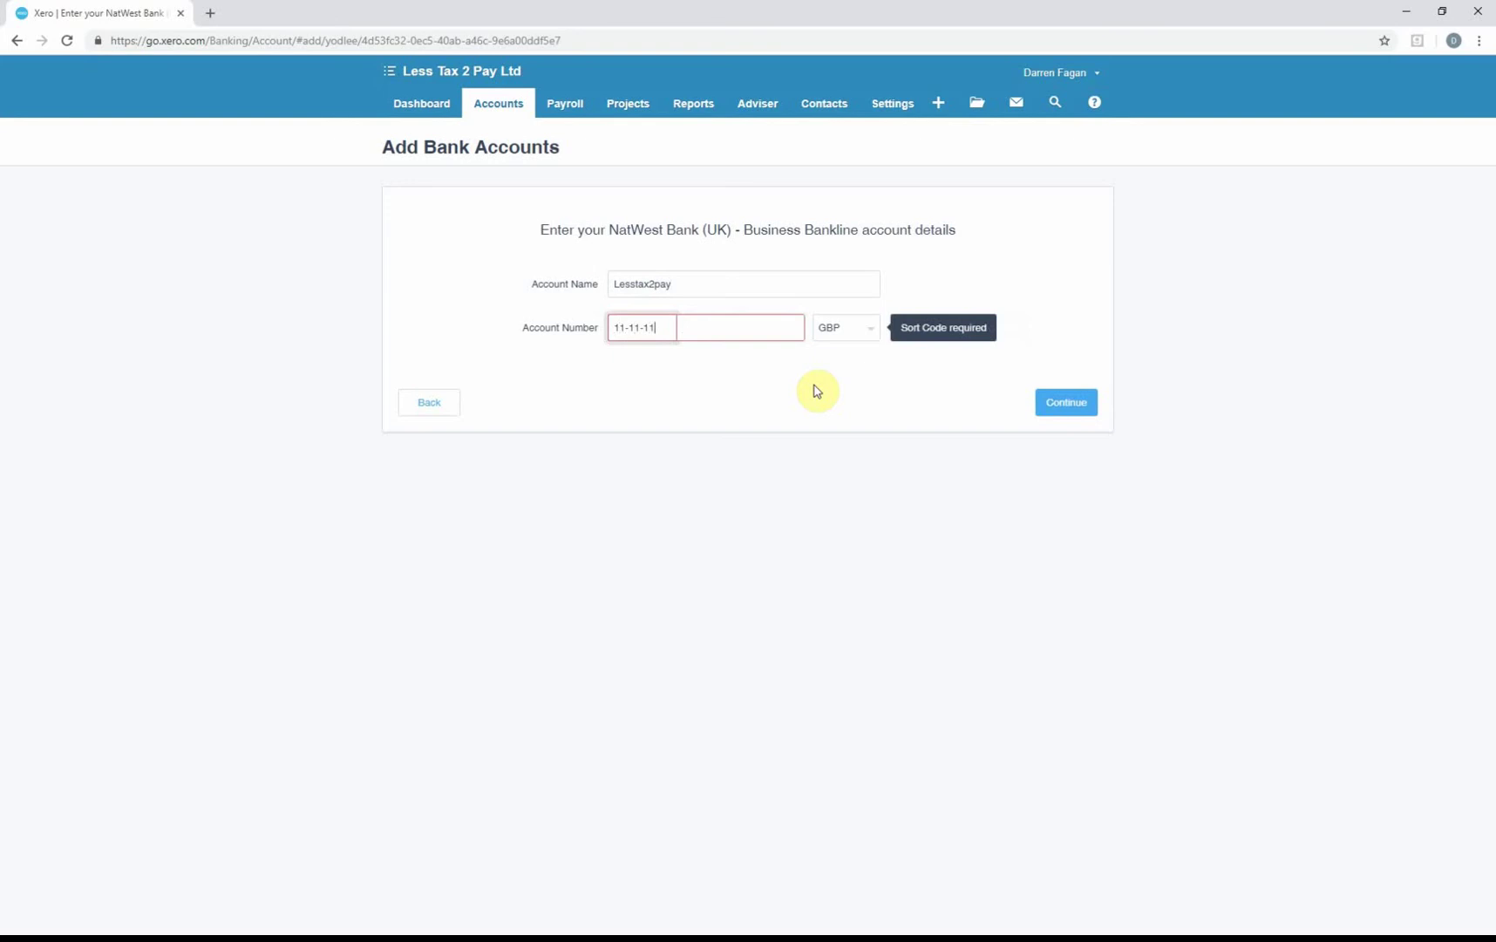
{"action": "key", "text": "Tab"}
{"action": "type", "text": "12345678"}
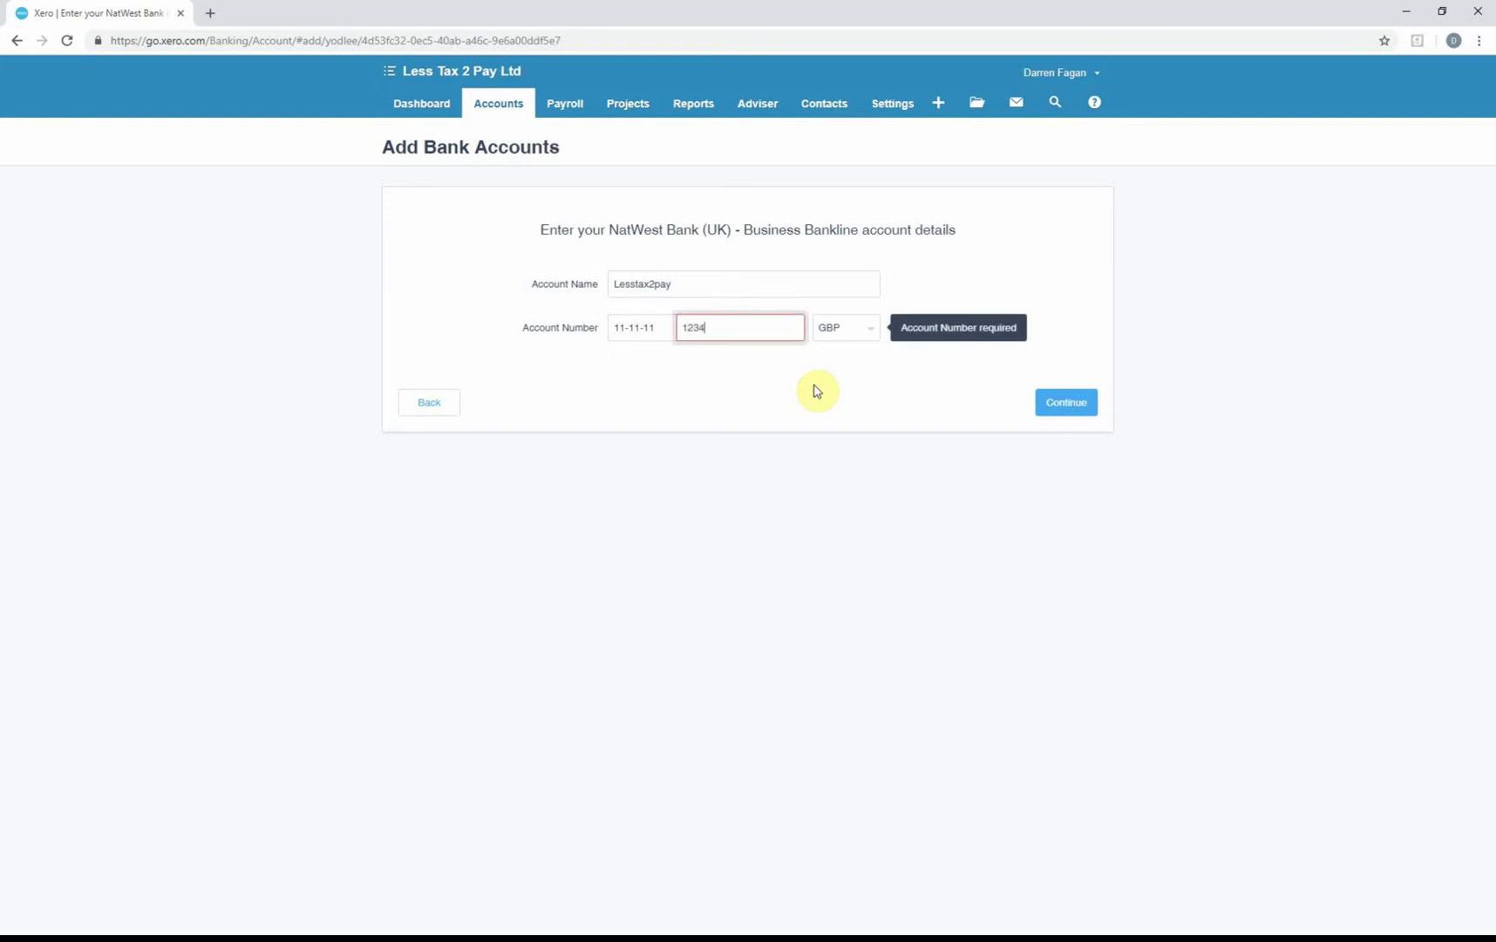
{"action": "key", "text": "Tab"}
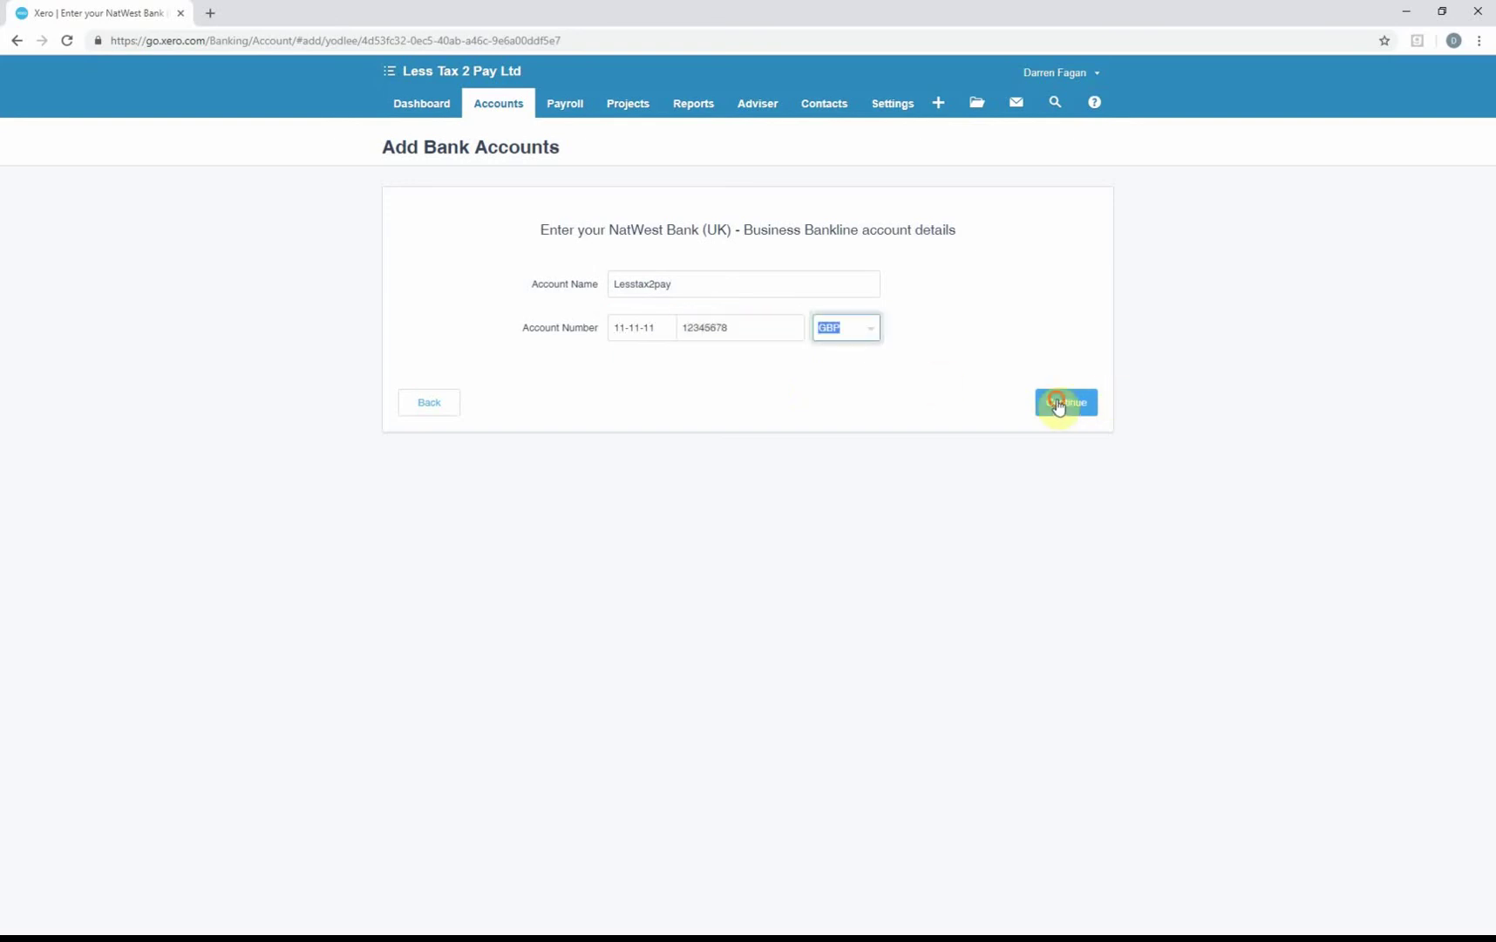
{"action": "left_click", "coordinate": [1062, 406]}
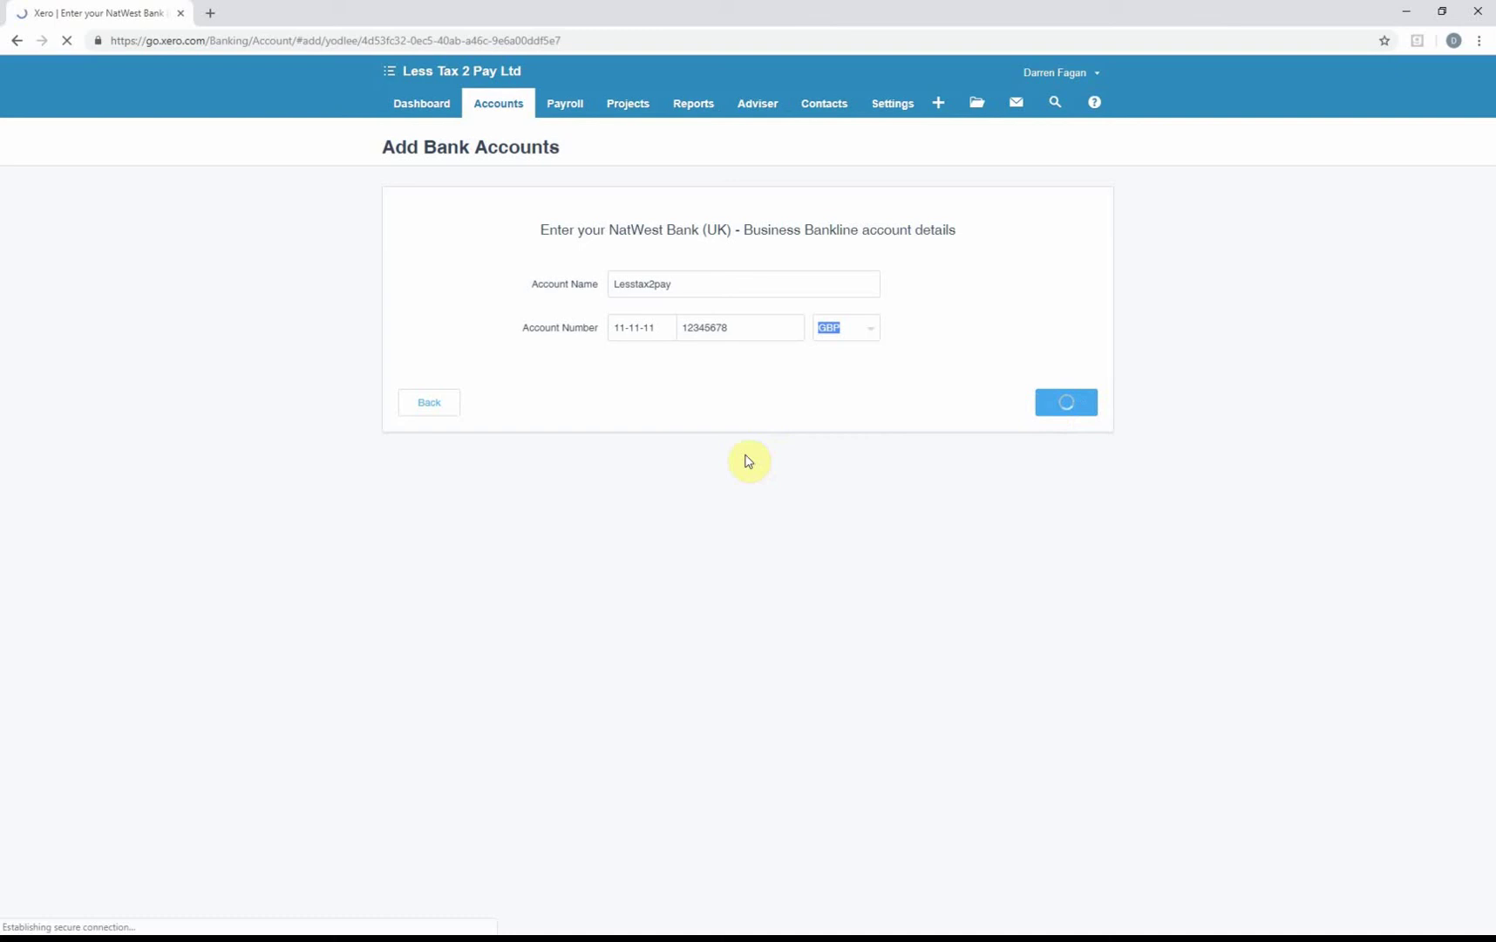
{"action": "left_click", "coordinate": [409, 273]}
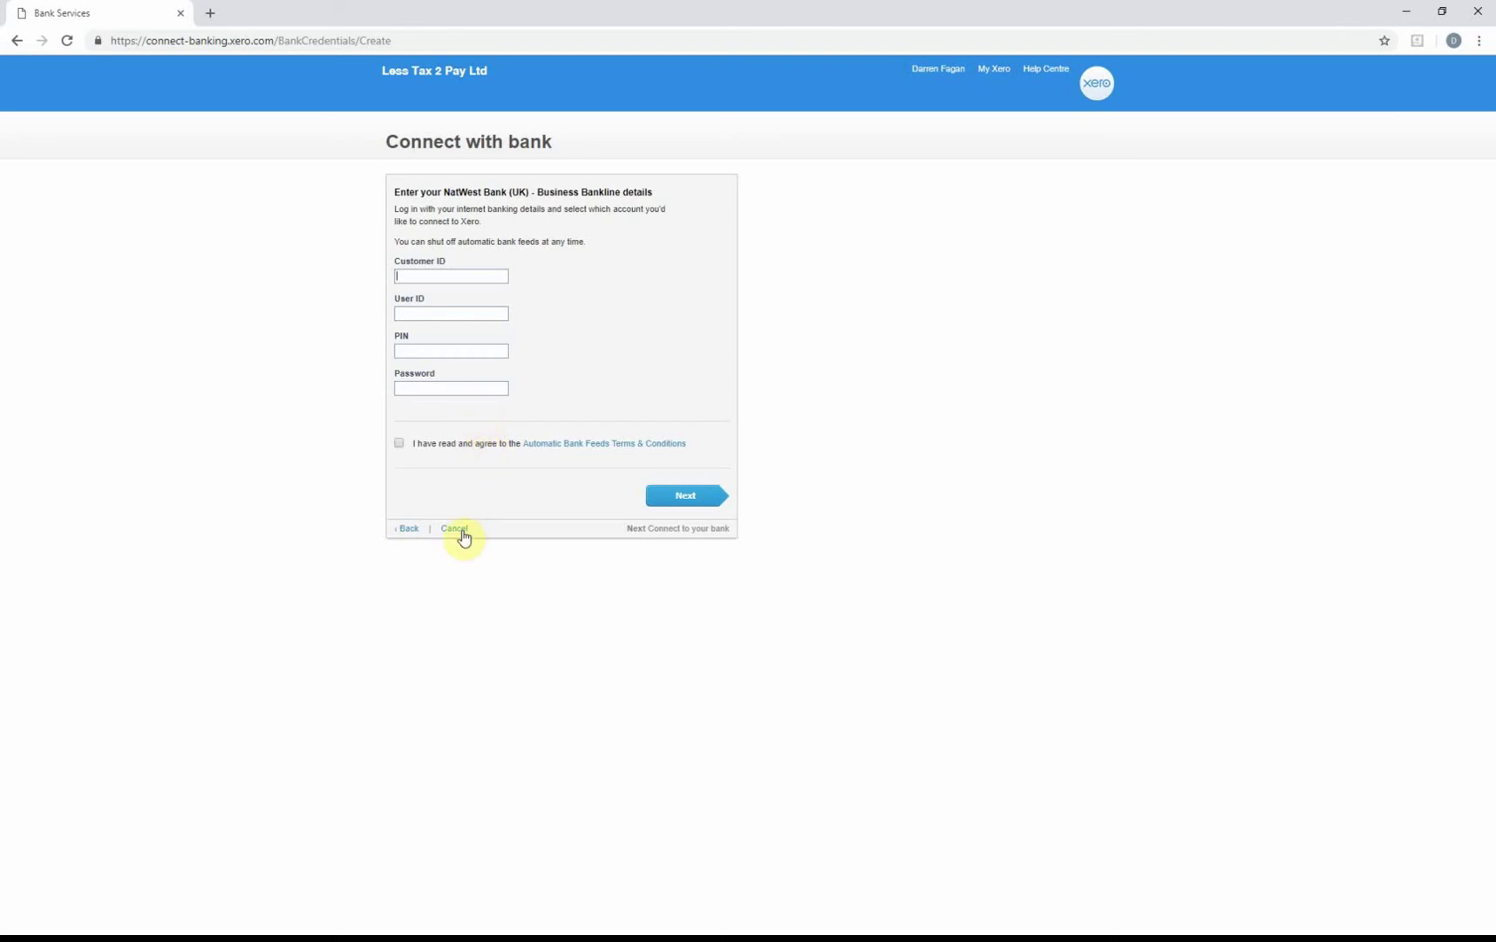
Abandon the NatWest login and return to the Find your bank page.
{"action": "left_click", "coordinate": [410, 530]}
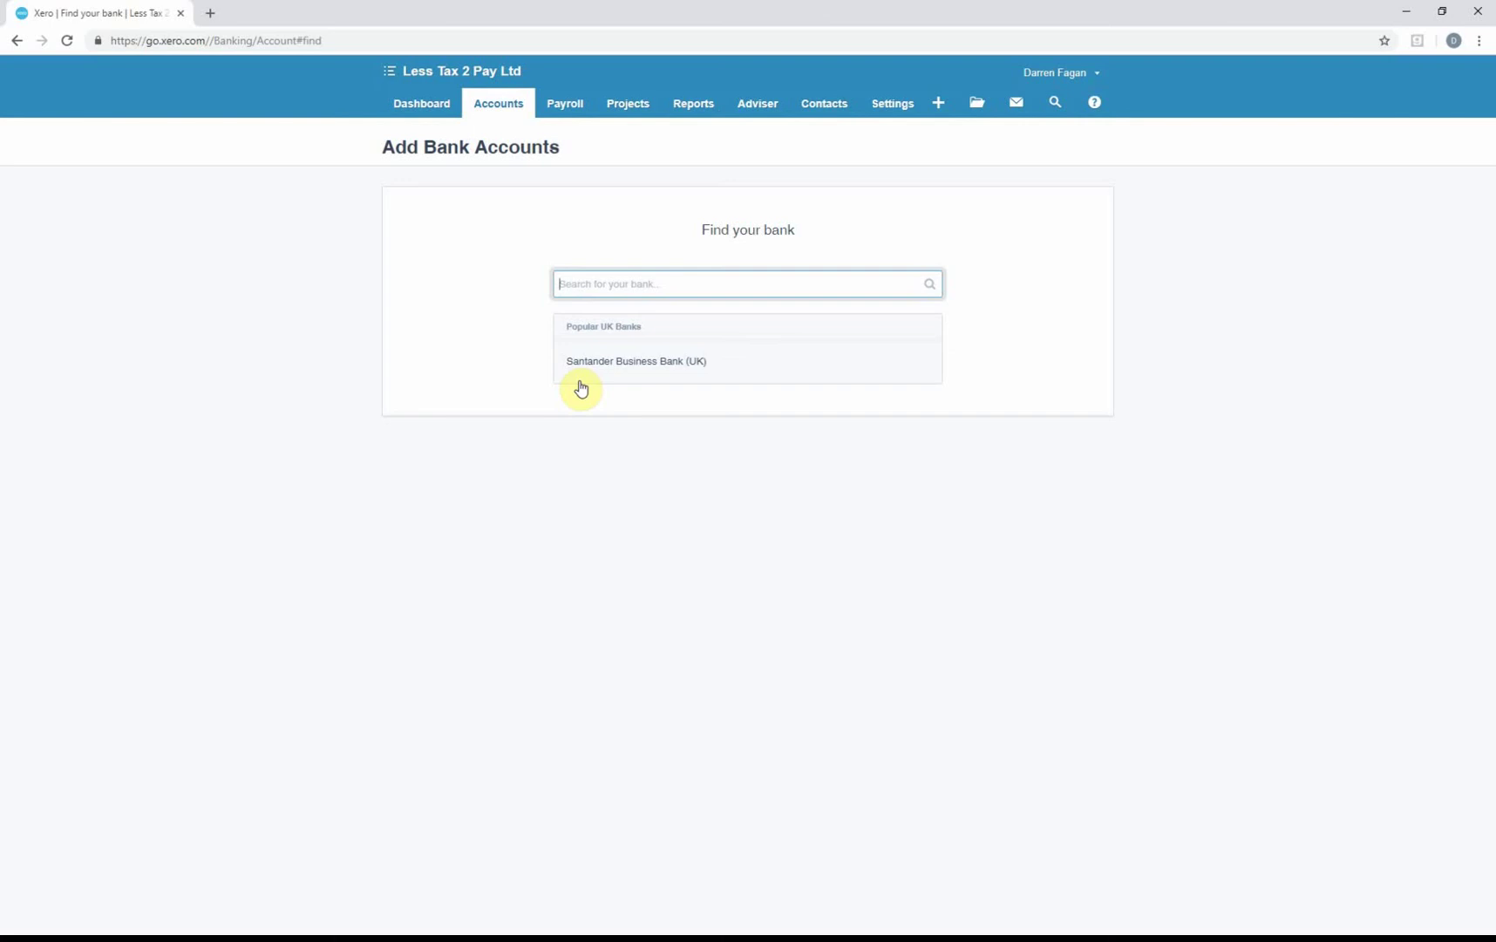
{"action": "left_click", "coordinate": [419, 109]}
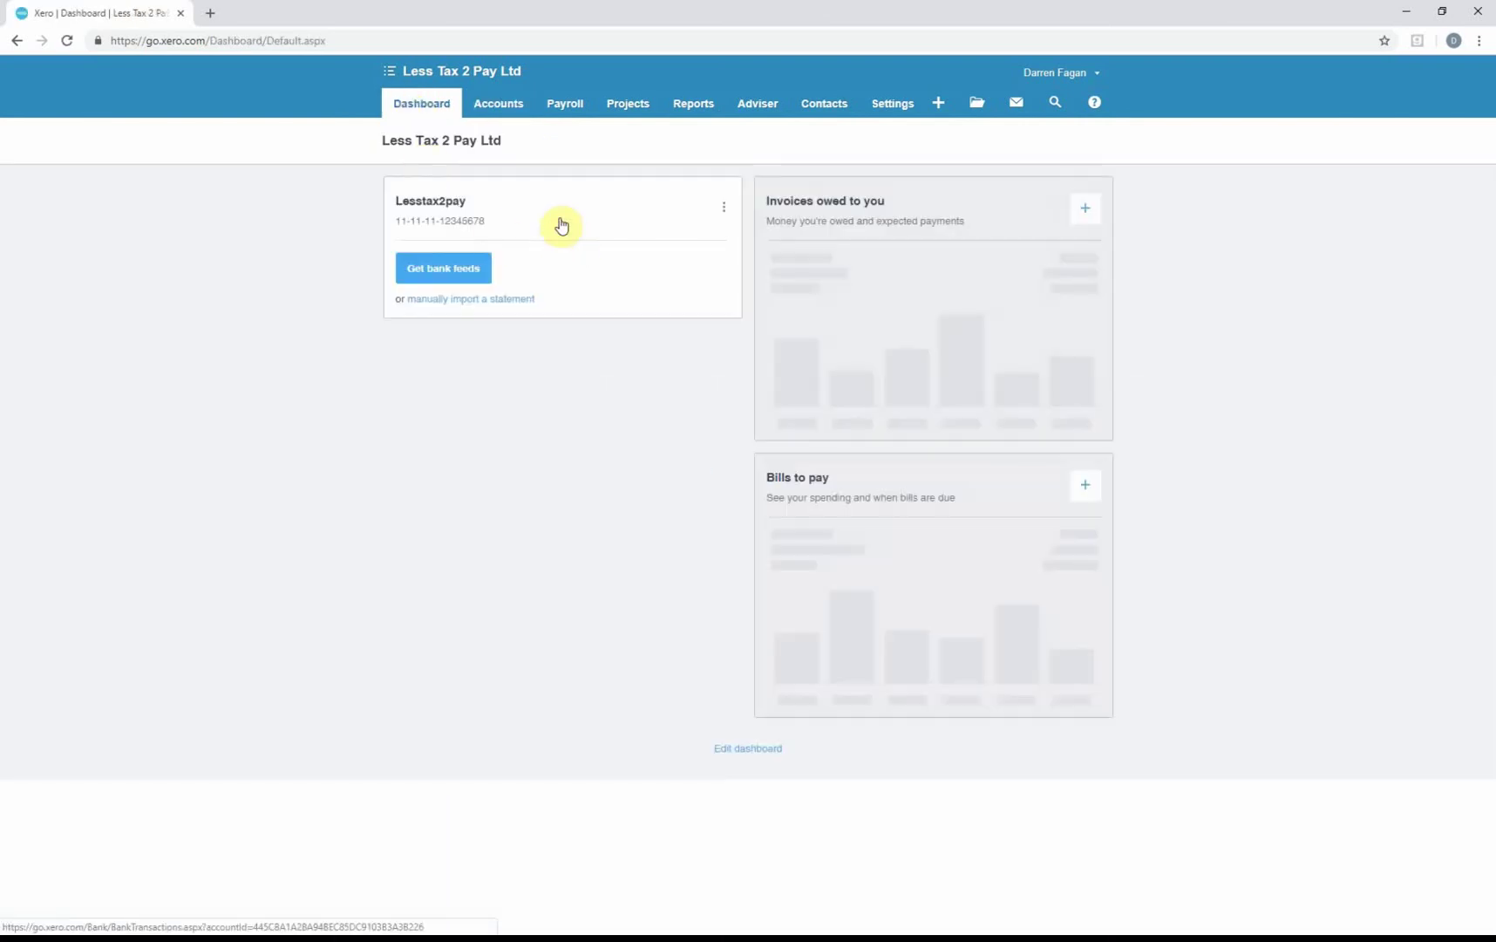
{"action": "left_click", "coordinate": [506, 106]}
{"action": "left_click", "coordinate": [508, 136]}
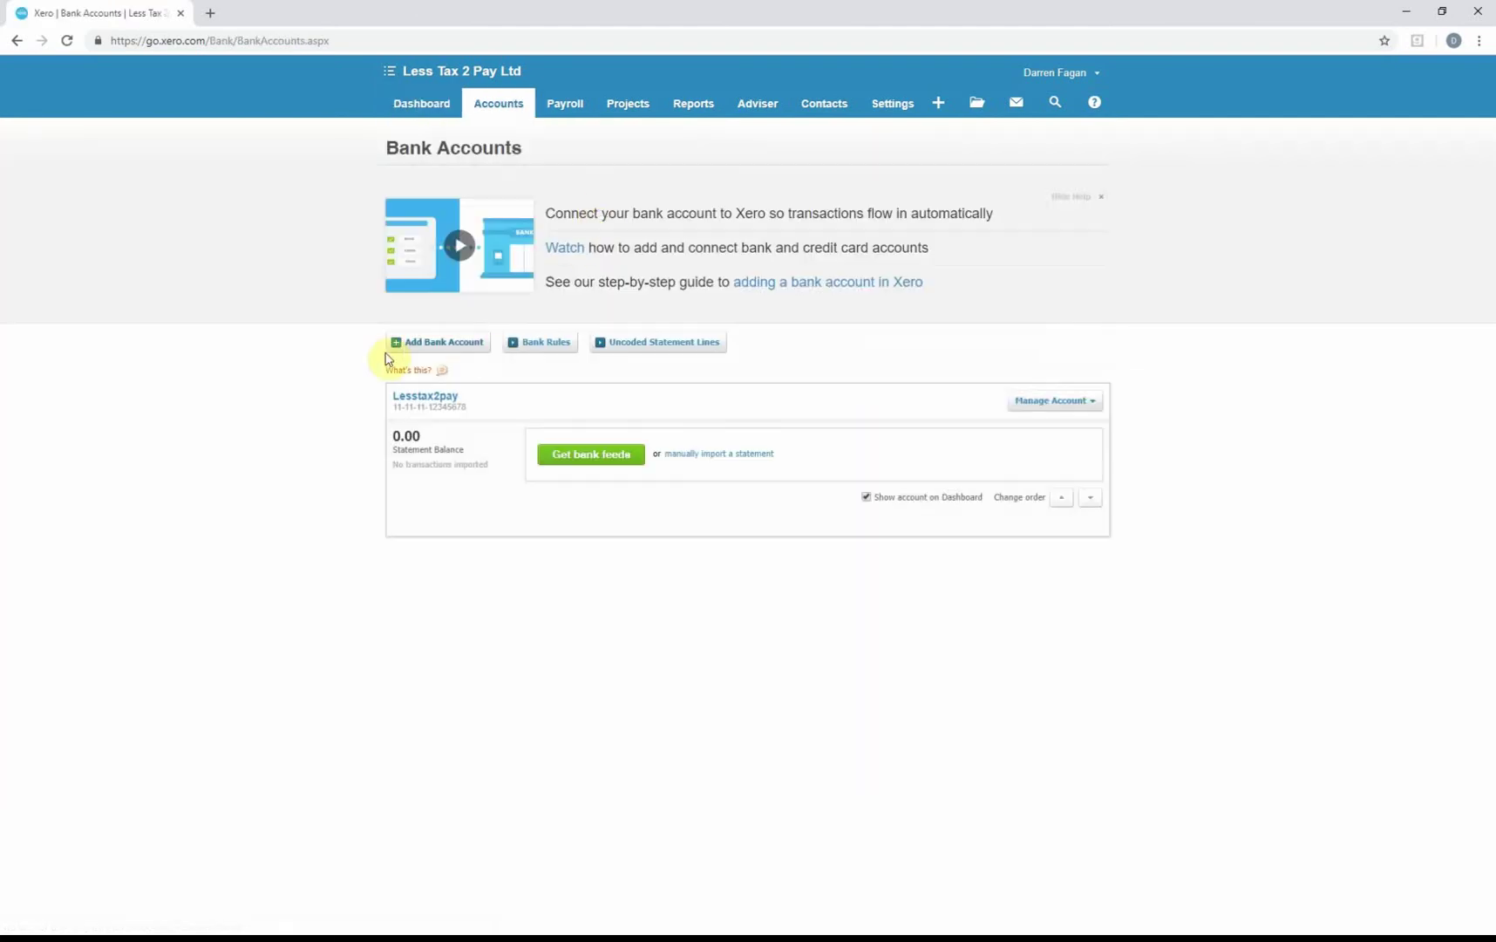
{"action": "left_click", "coordinate": [445, 345]}
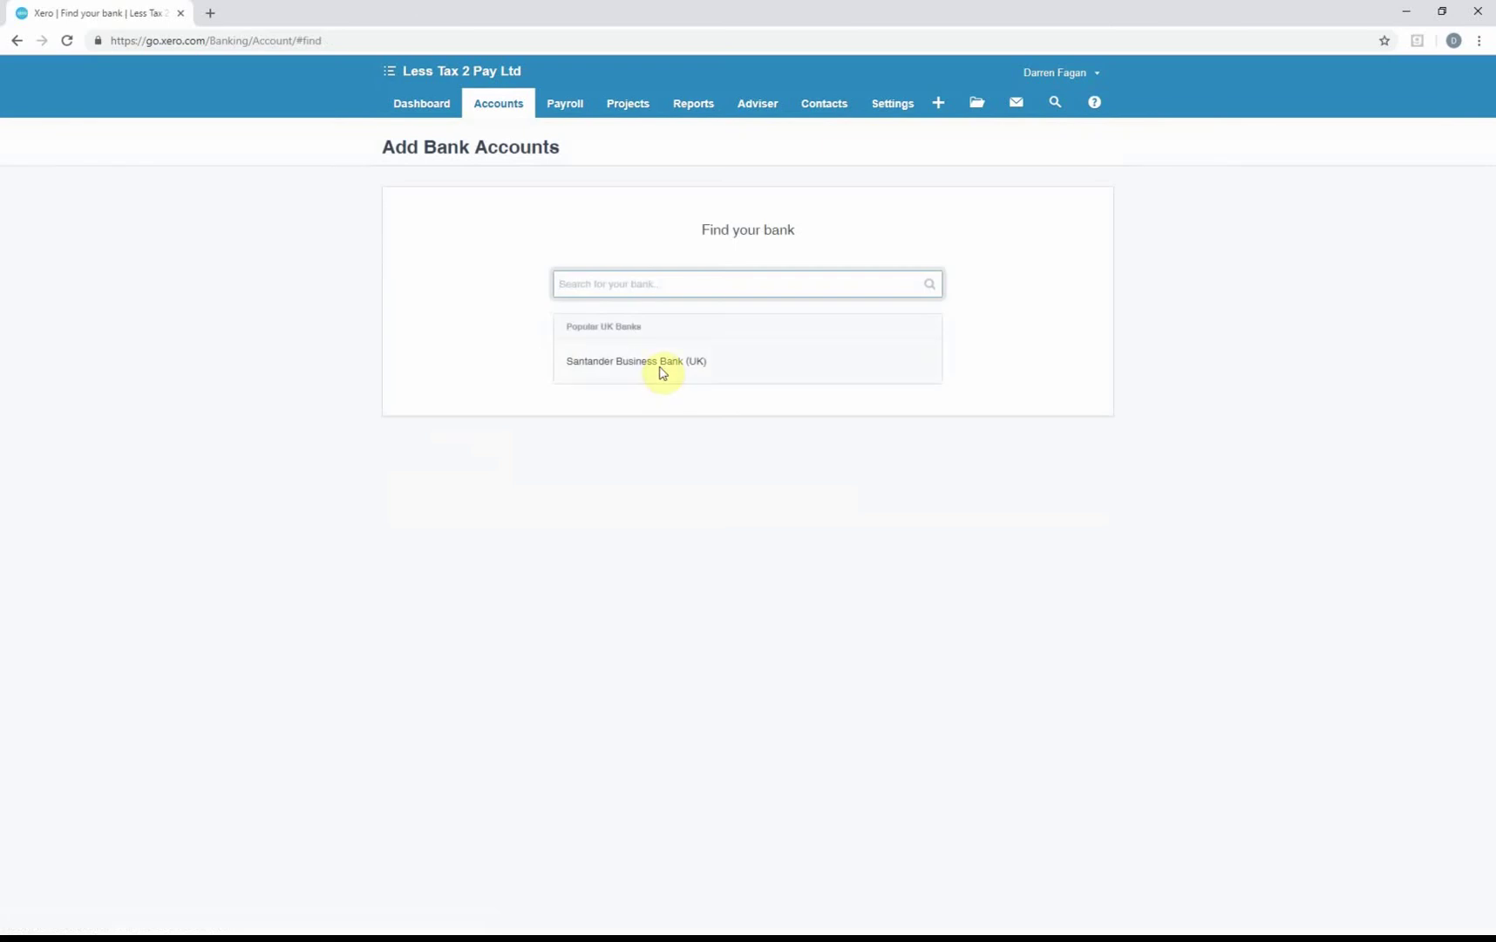
Try connecting Santander Business Bank (UK), then back out and skip without linking an account.
{"action": "left_click", "coordinate": [661, 372]}
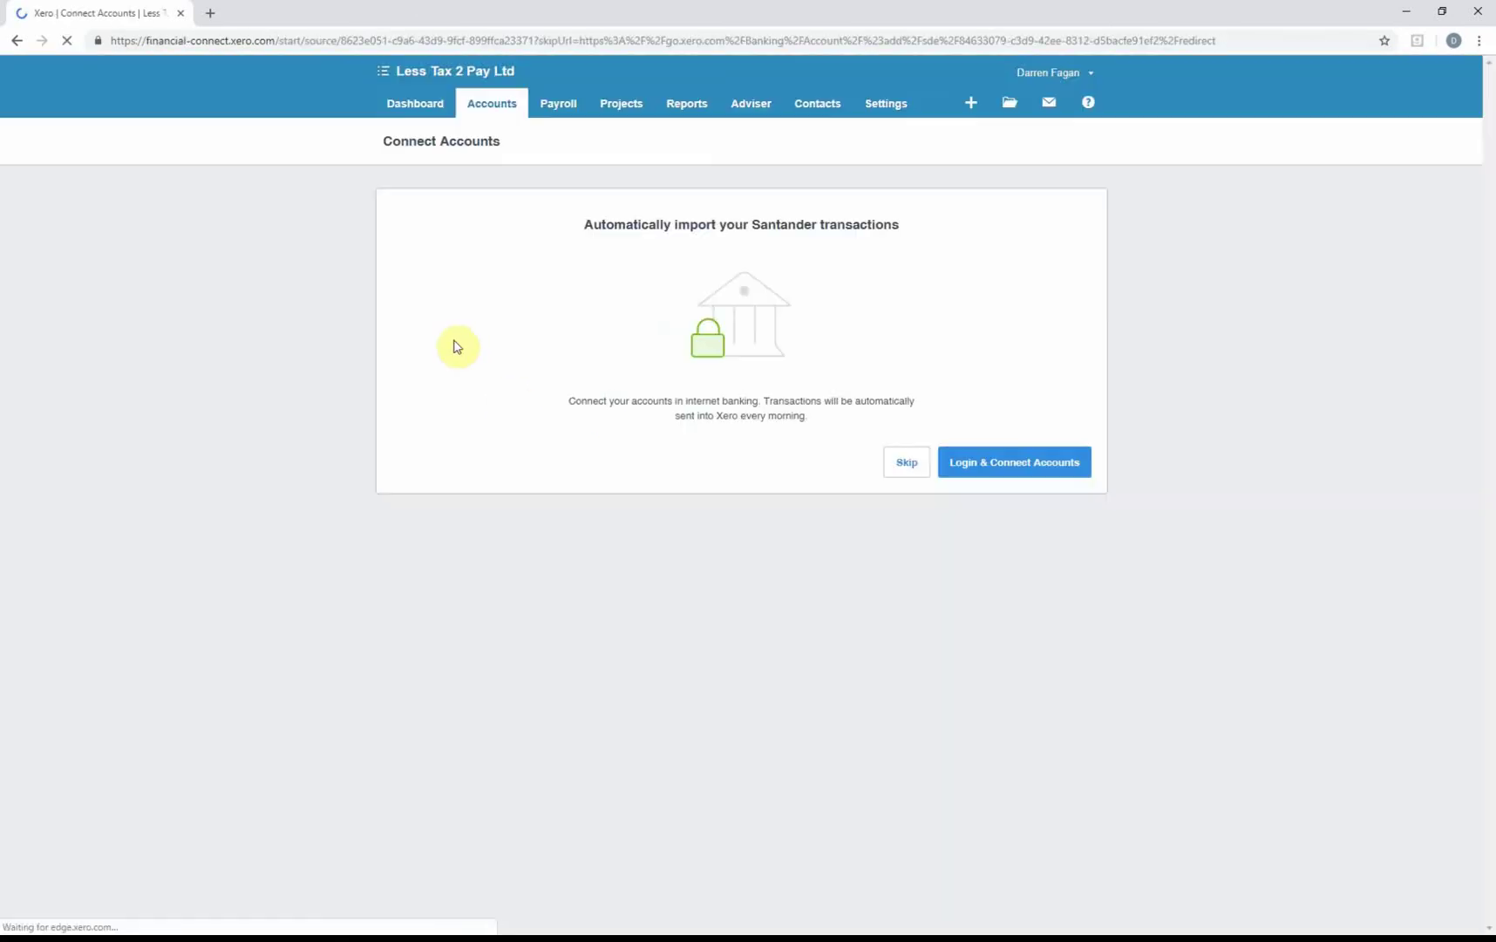
{"action": "left_click", "coordinate": [1029, 469]}
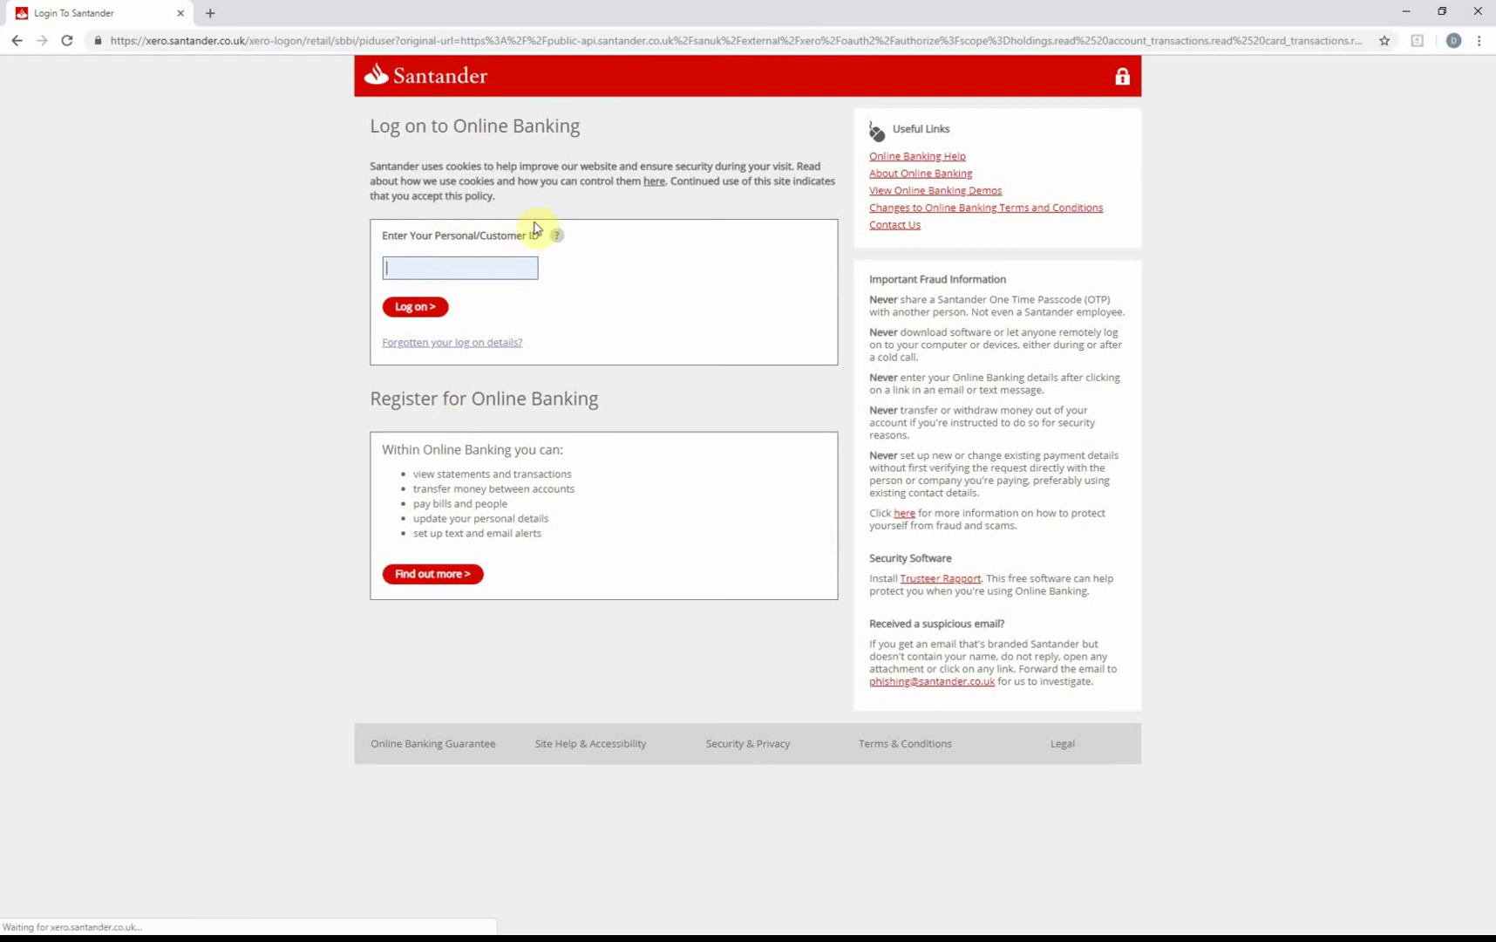
{"action": "left_click", "coordinate": [15, 42]}
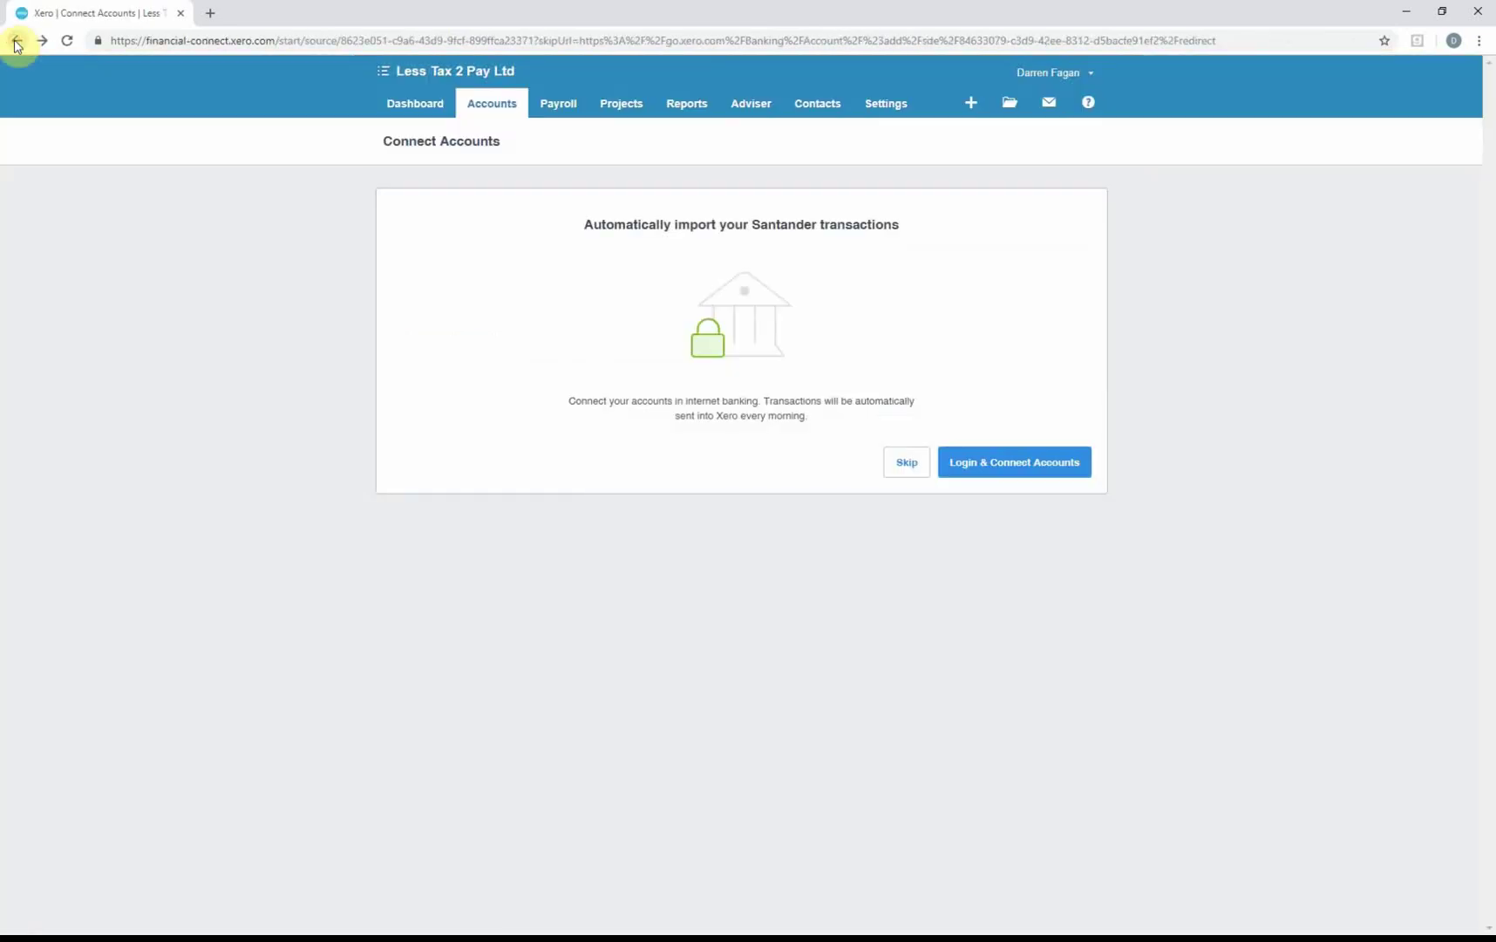
{"action": "left_click", "coordinate": [15, 42]}
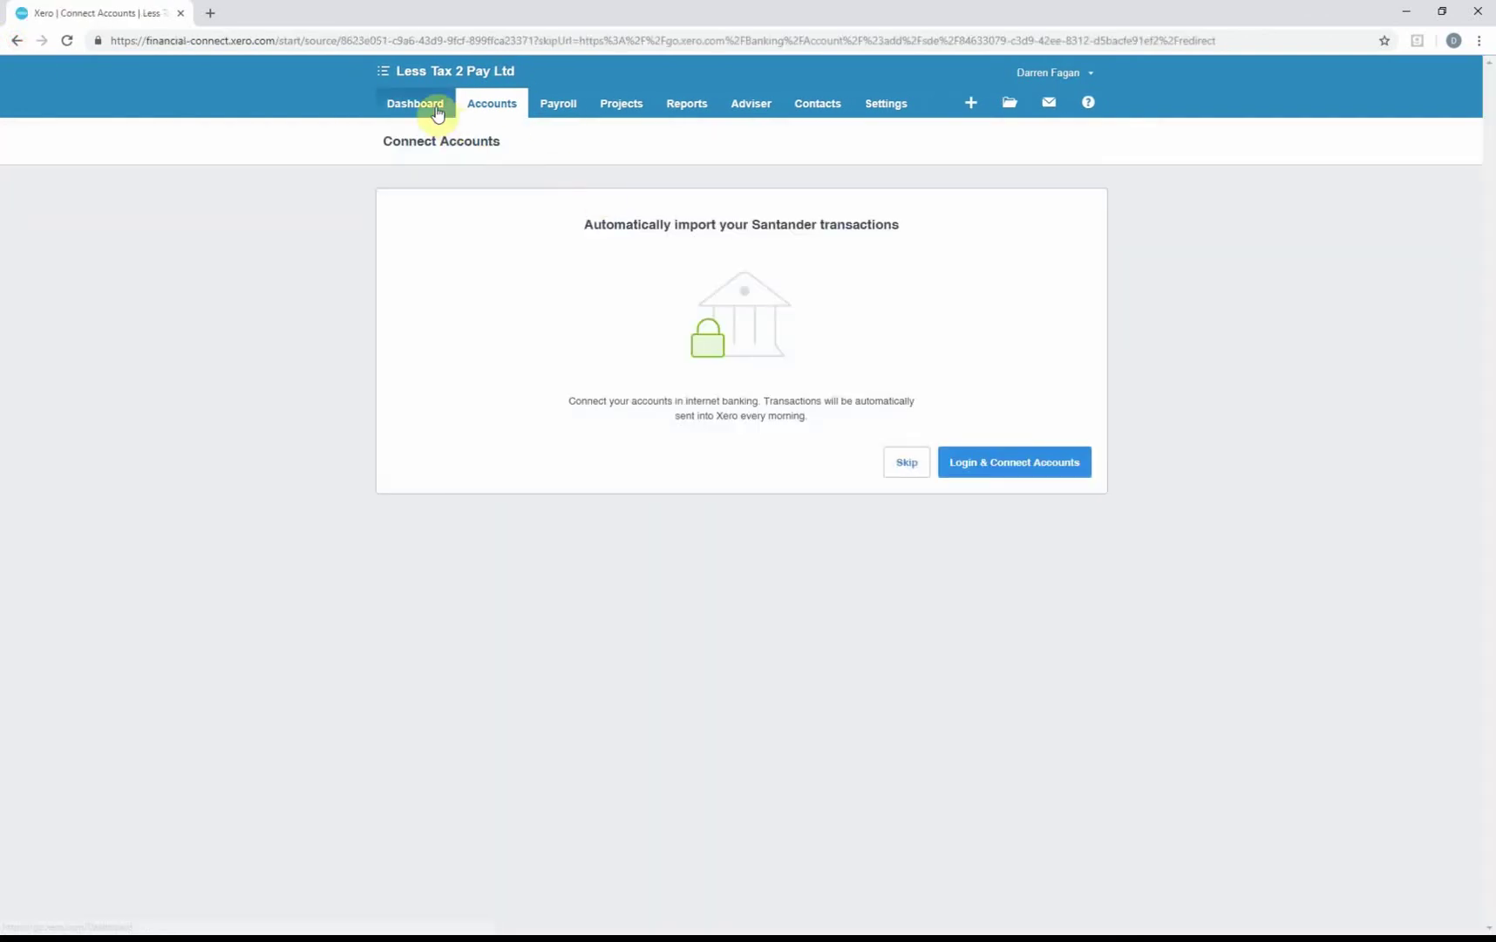
Return to the dashboard to view the Lesstax2pay bank account card.
{"action": "left_click", "coordinate": [436, 108]}
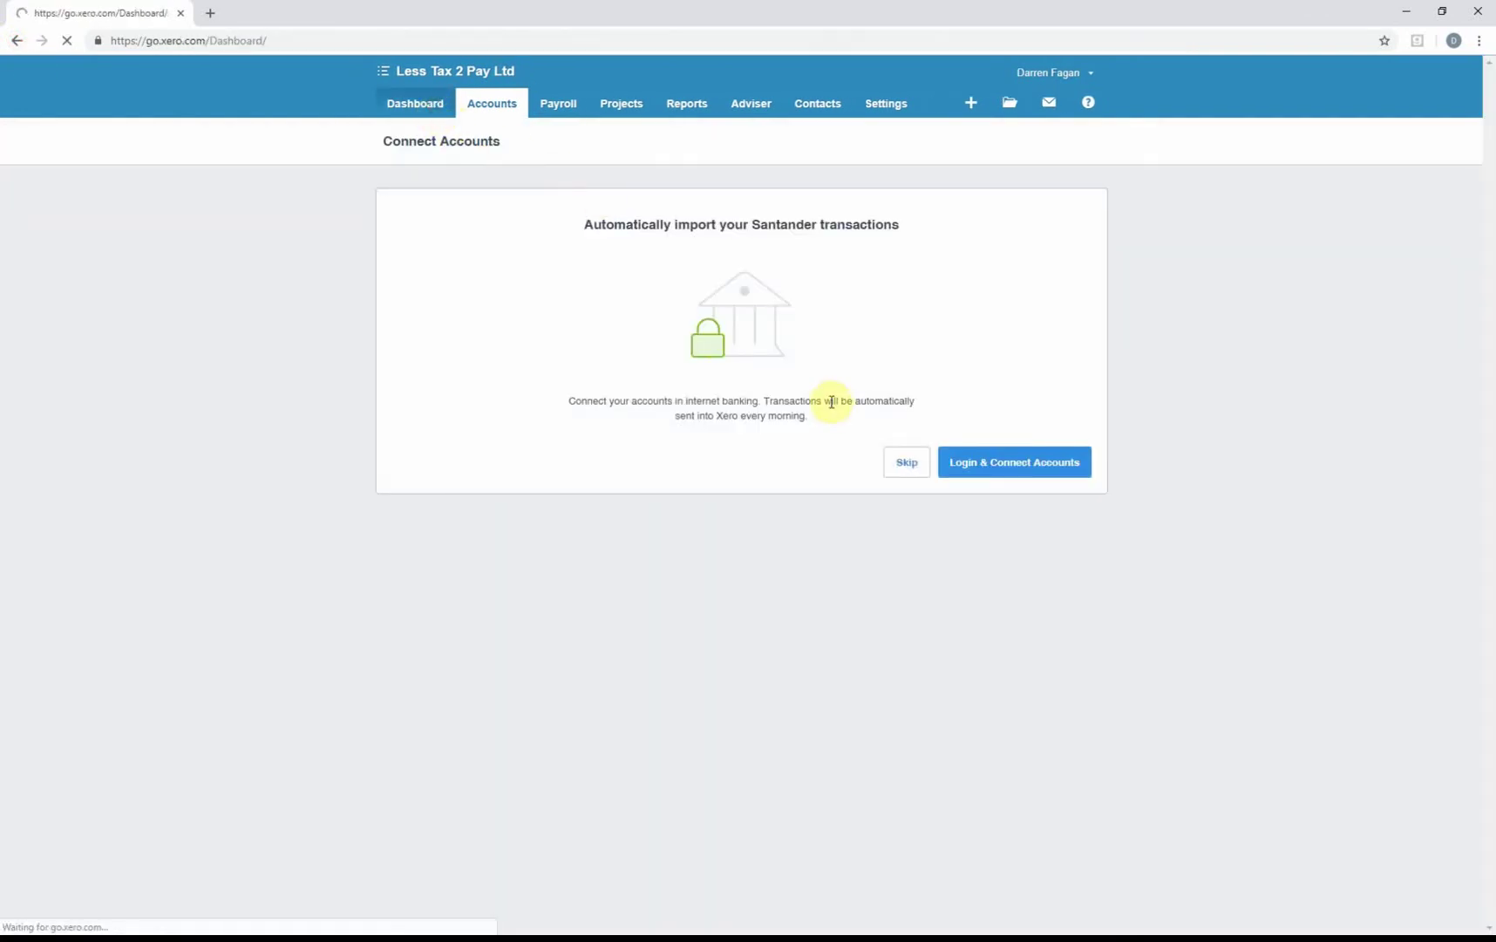